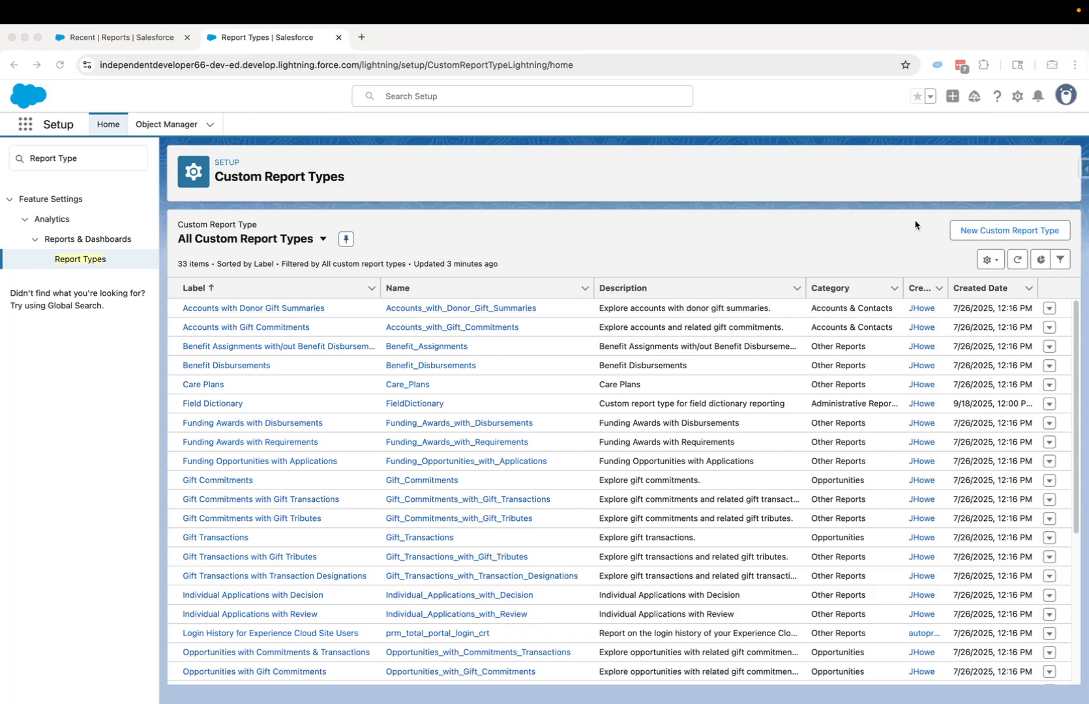
Start a new custom report type with Entity Definitions as its primary object.
{"action": "left_click", "coordinate": [999, 230]}
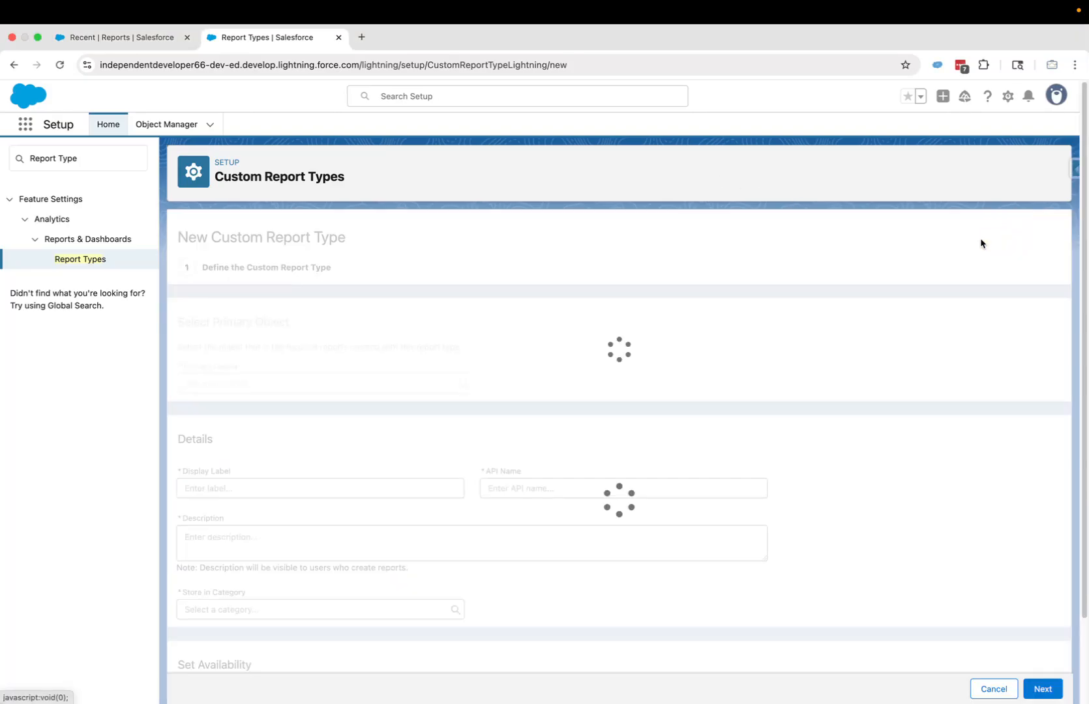
{"action": "left_click", "coordinate": [258, 383]}
{"action": "type", "text": "E"}
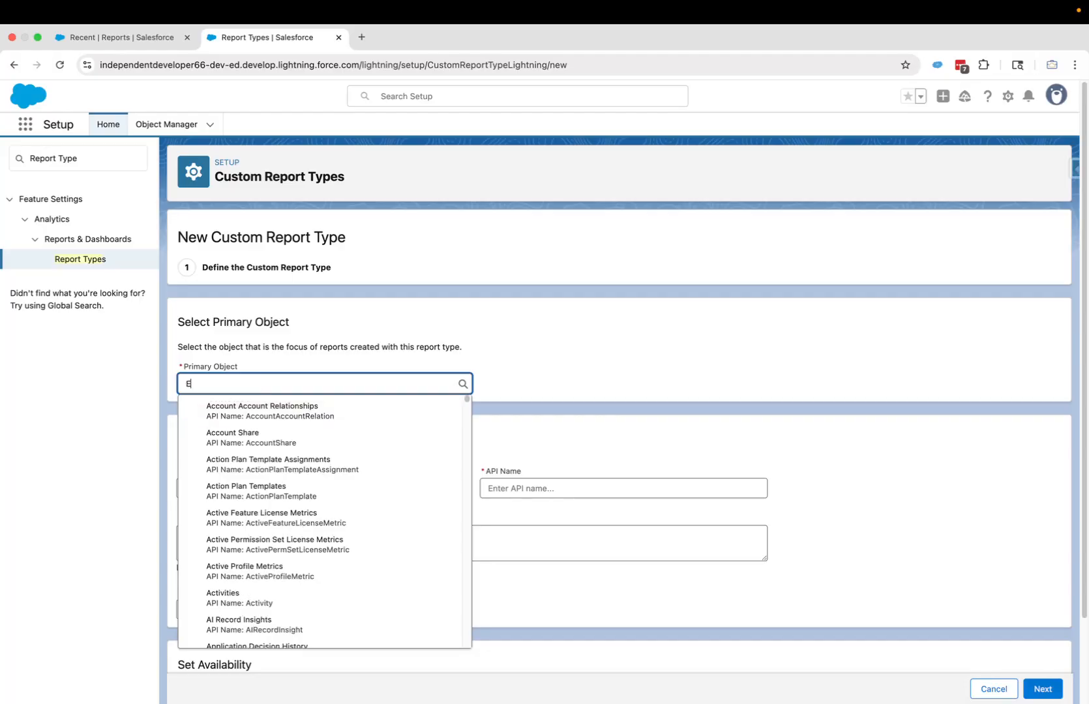
{"action": "type", "text": "ntity"}
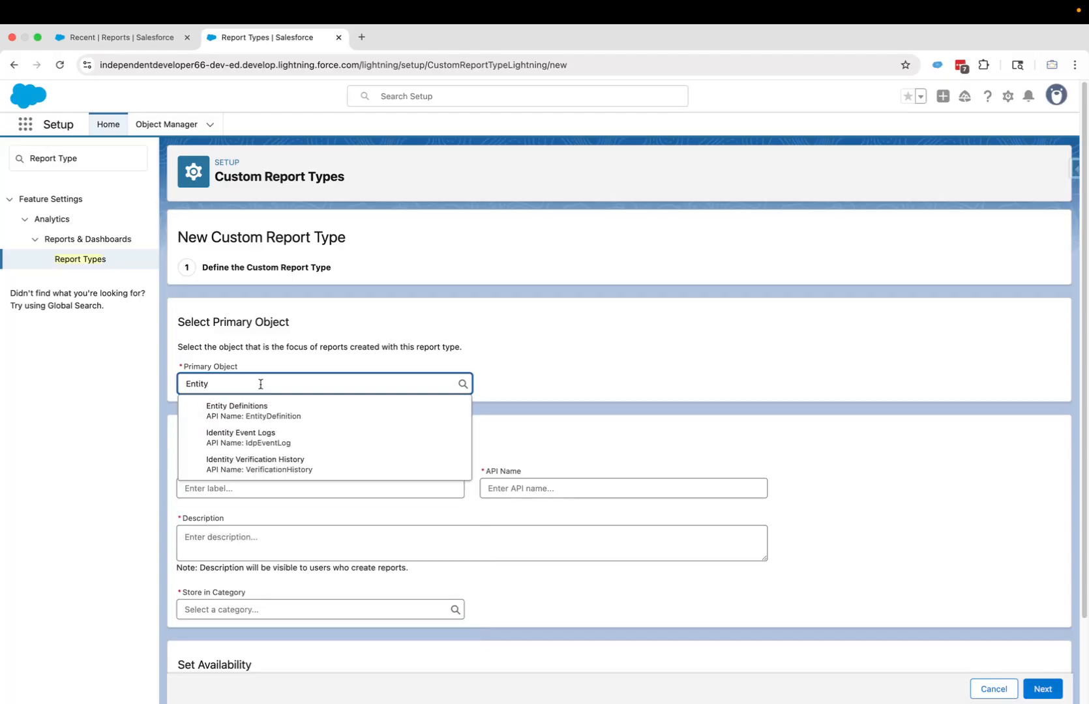
{"action": "left_click", "coordinate": [241, 412]}
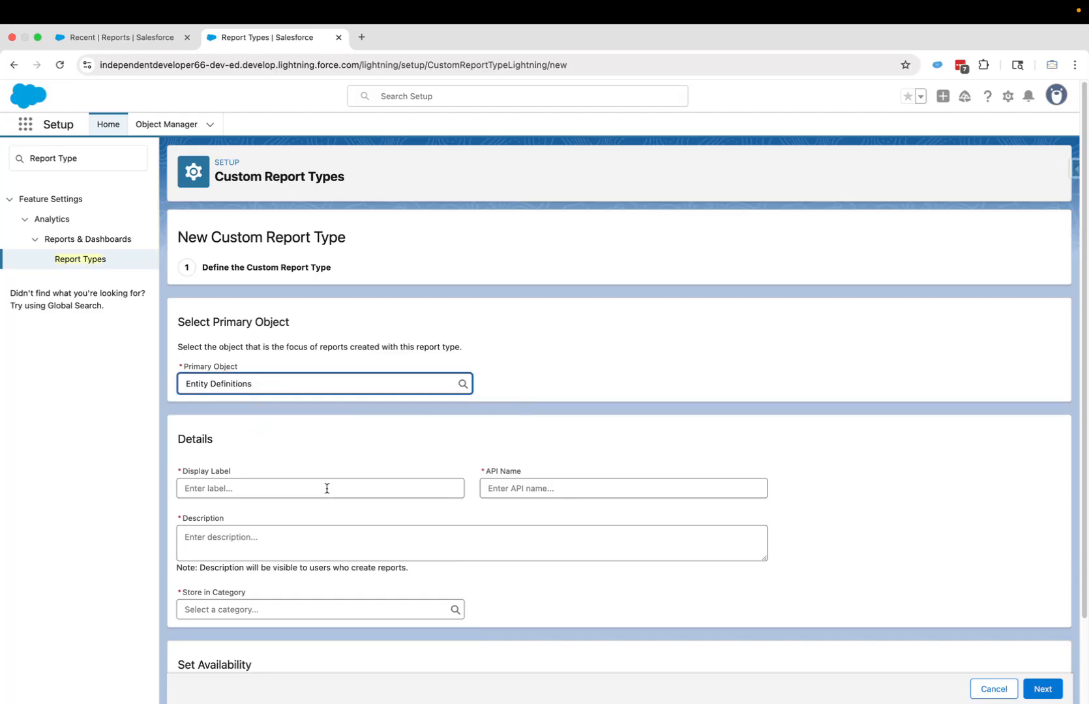
Set the report type's display label to "Object Dictionary" and its API name to "ObjectDictionary".
{"action": "left_click", "coordinate": [278, 489]}
{"action": "type", "text": "Object Dictionary"}
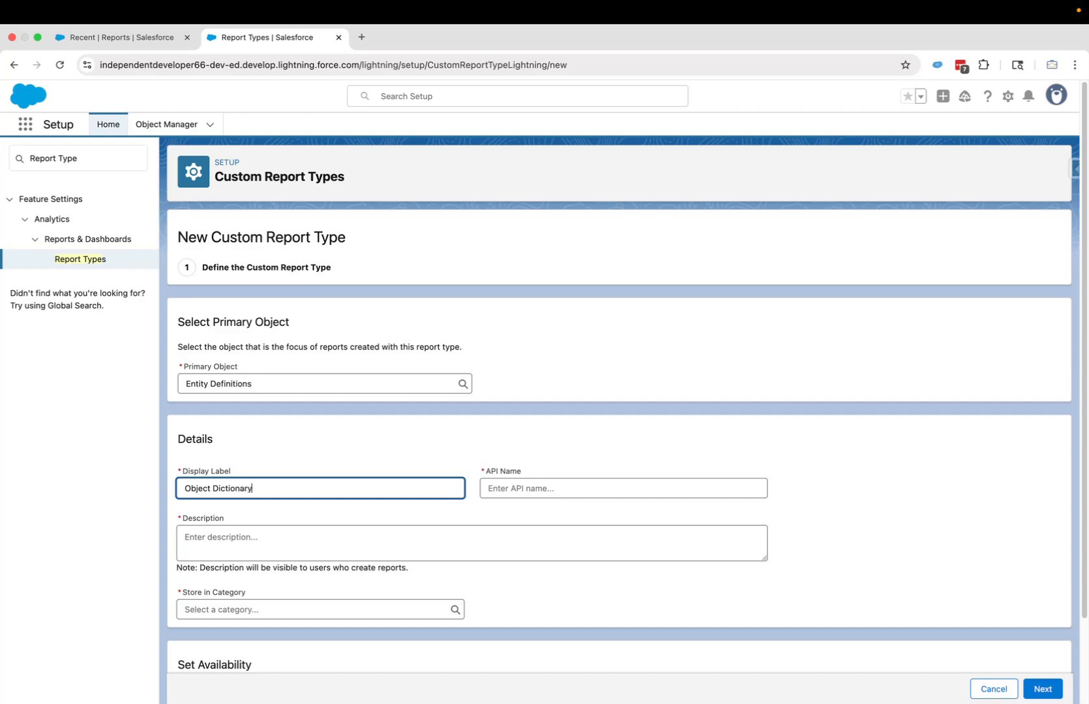
{"action": "key", "text": "Tab"}
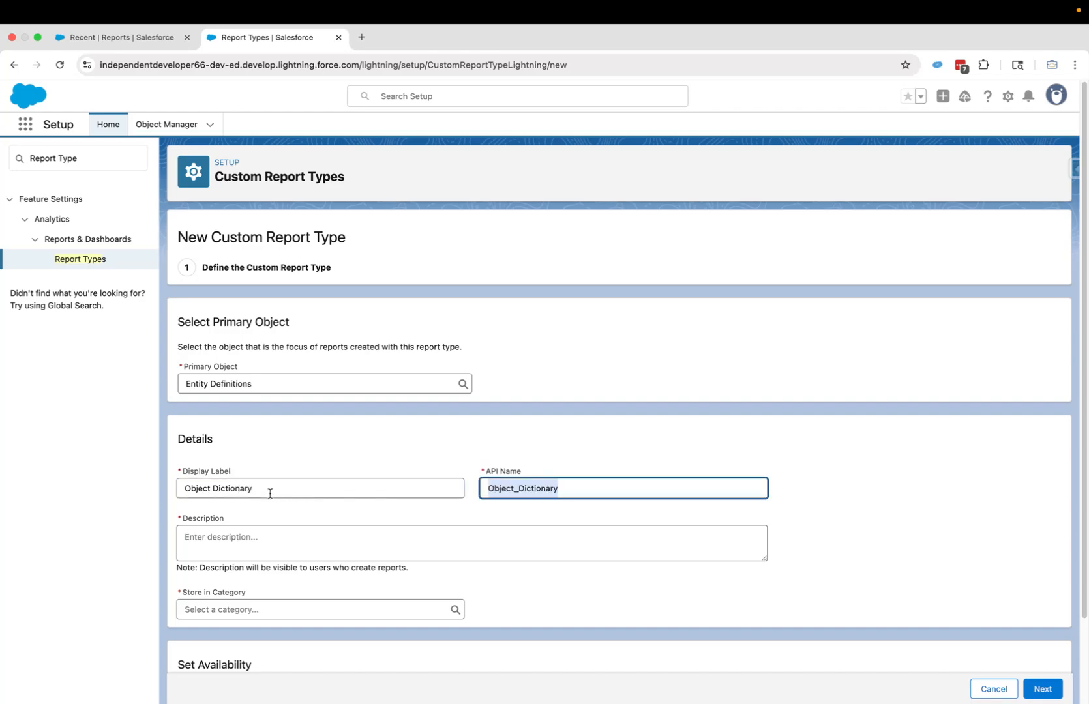
{"action": "left_click", "coordinate": [517, 488]}
{"action": "key", "text": "BackSpace"}
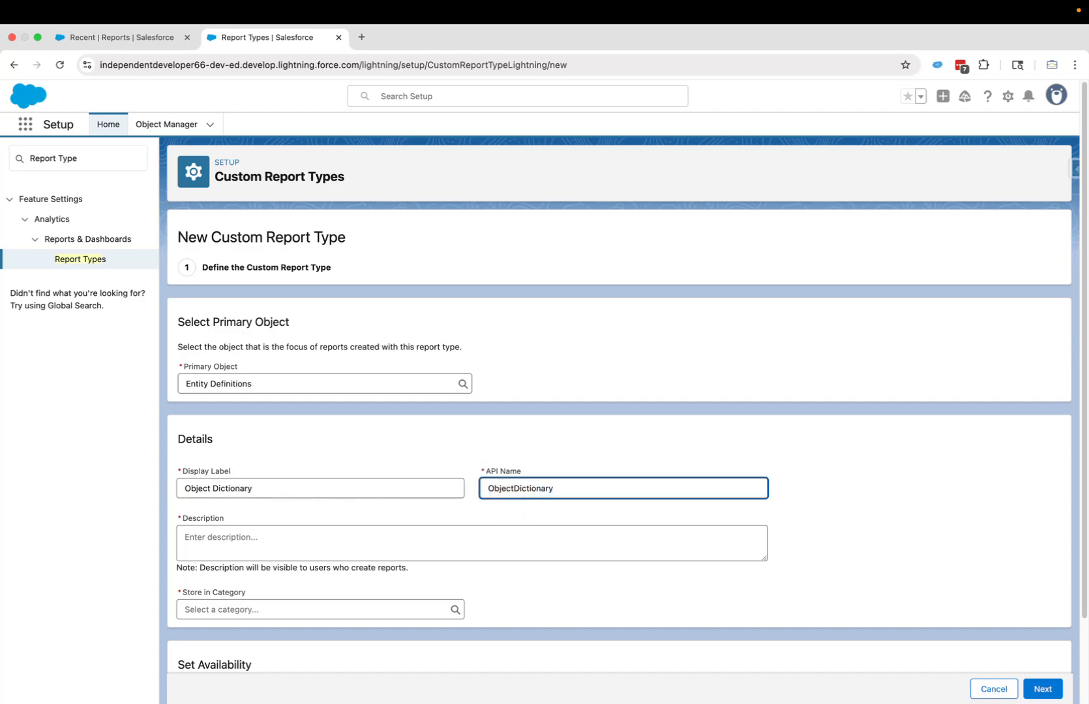
Enter the description "Custom report type for Object Dictionary reporting" and store the report type in the Administrative Reports category.
{"action": "left_click", "coordinate": [286, 539]}
{"action": "type", "text": "Cu"}
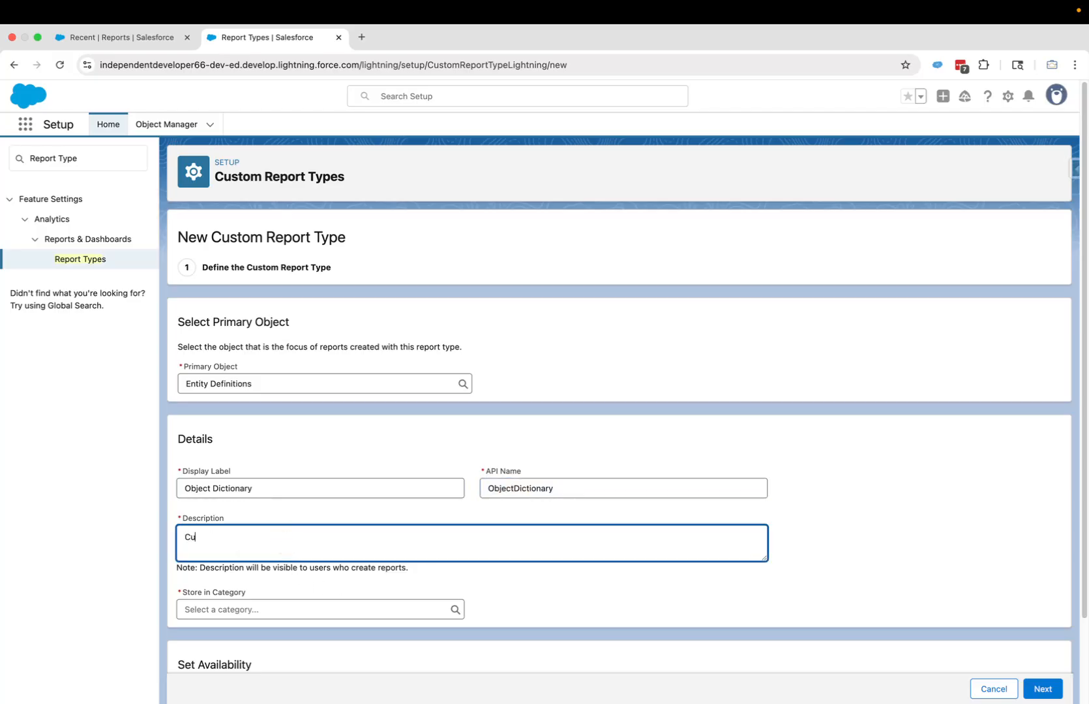
{"action": "type", "text": "stom report type for Object Dictionary reporting"}
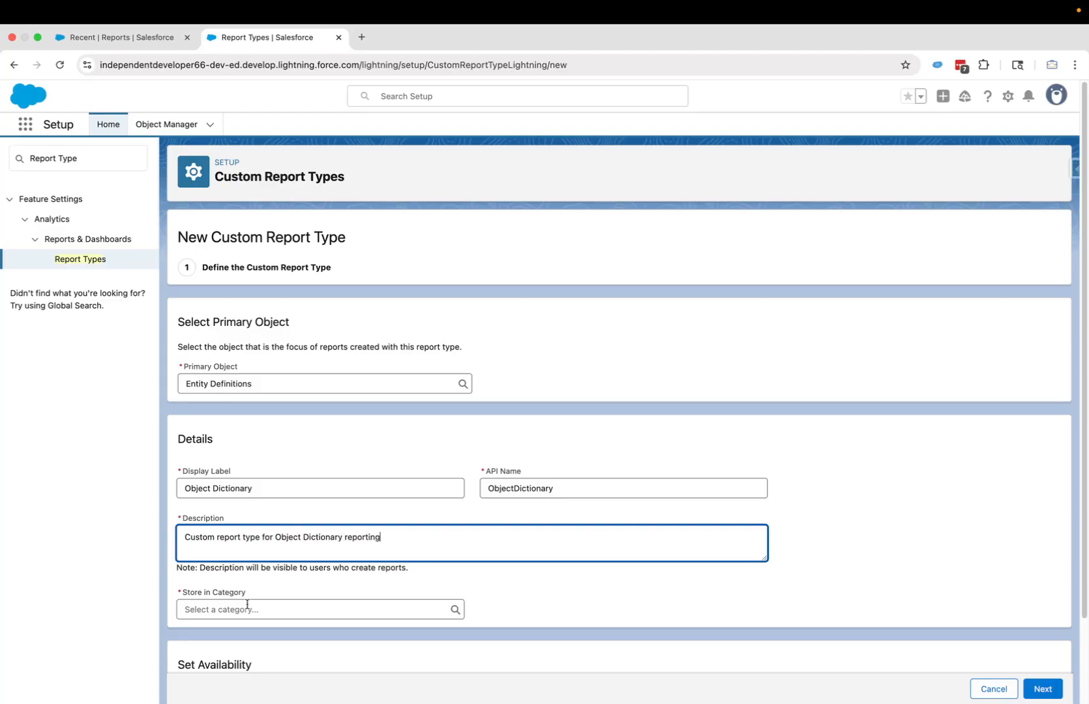
{"action": "left_click", "coordinate": [247, 608]}
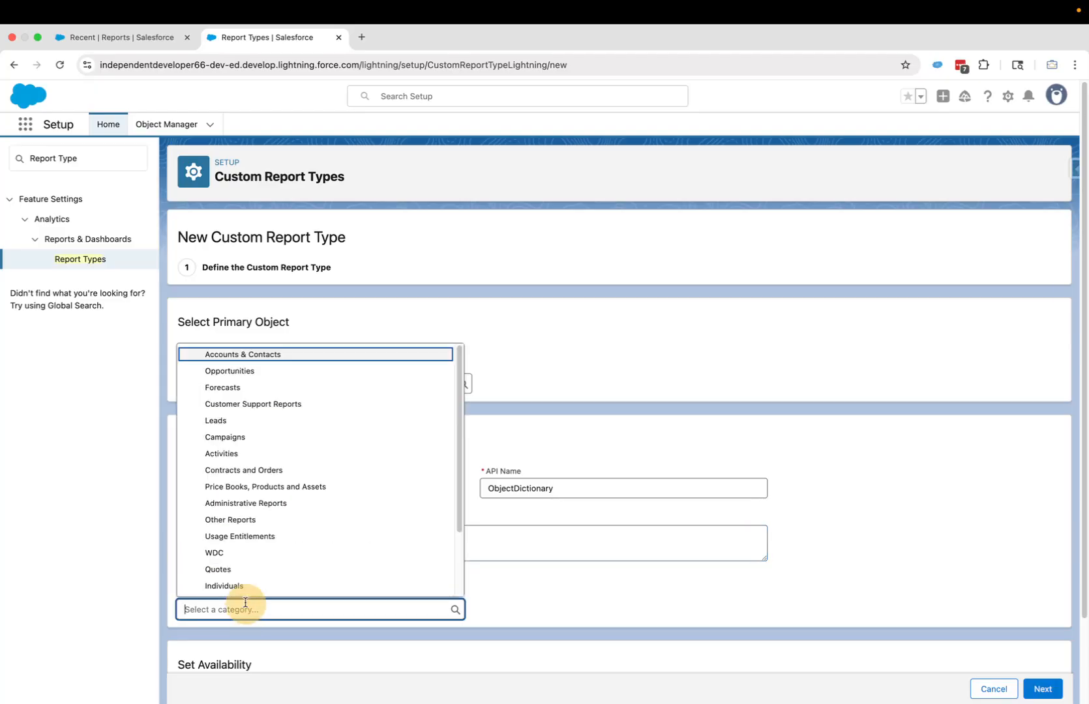
{"action": "left_click", "coordinate": [275, 504]}
Set the report type's status to Deployed and continue to defining the report records set.
{"action": "scroll", "coordinate": [481, 545], "scroll_direction": "down", "scroll_amount": 3}
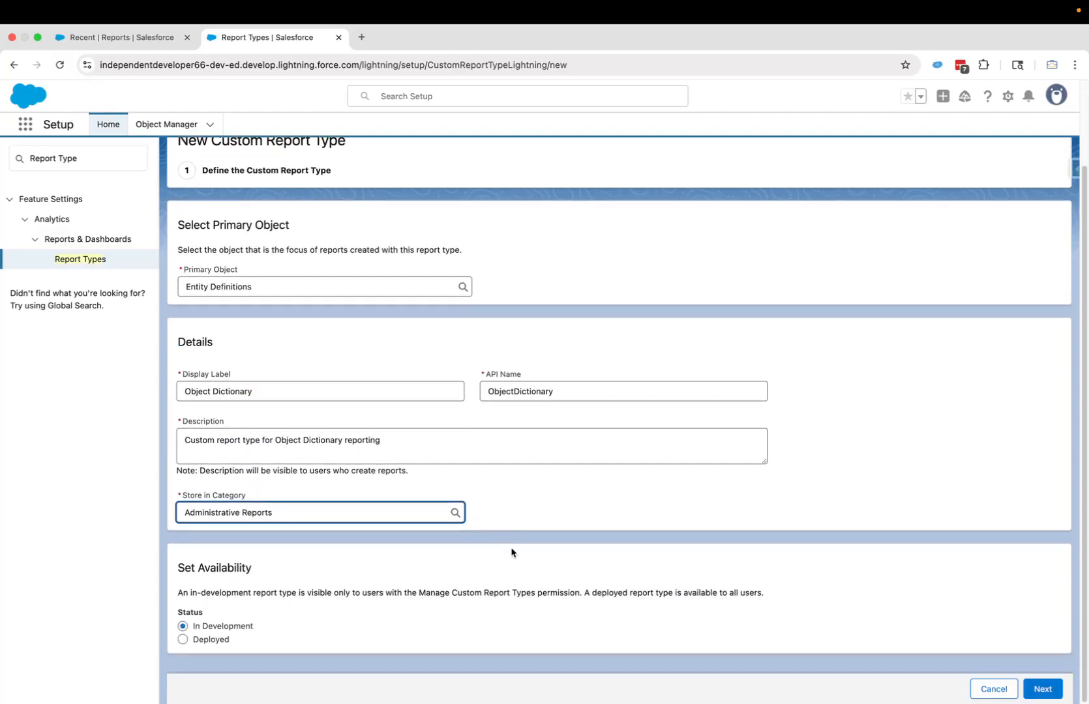
{"action": "left_click", "coordinate": [182, 639]}
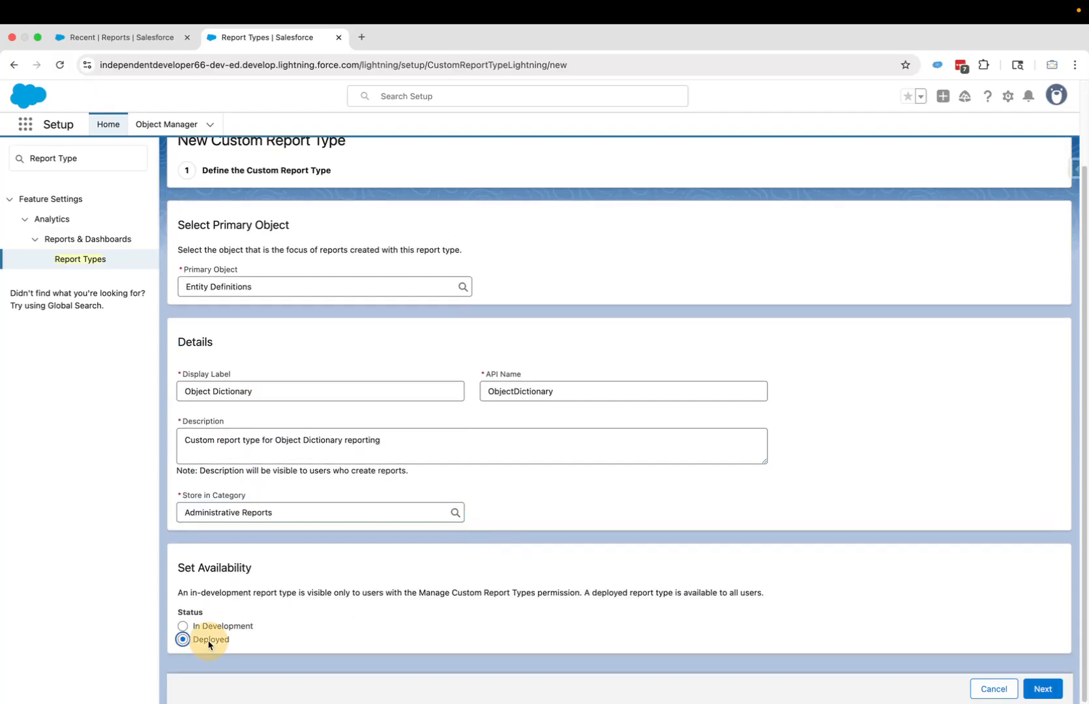
{"action": "left_click", "coordinate": [1043, 688]}
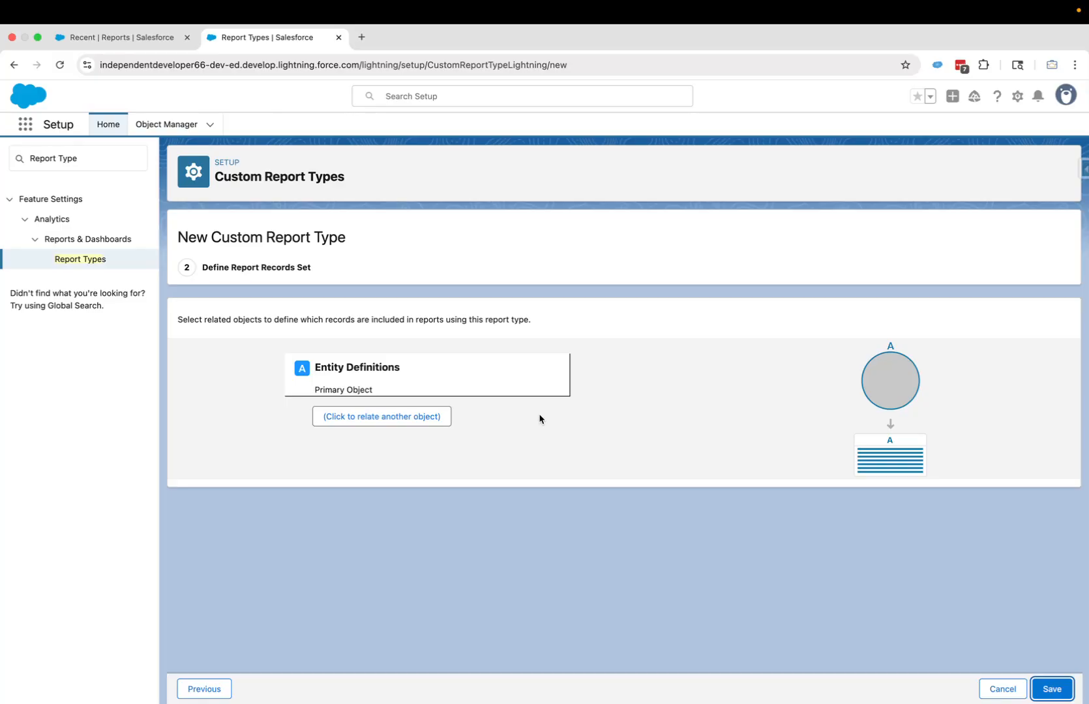
Relate Field Definitions to Entity Definitions as the second object and save the report type.
{"action": "left_click", "coordinate": [404, 417]}
{"action": "left_click", "coordinate": [414, 452]}
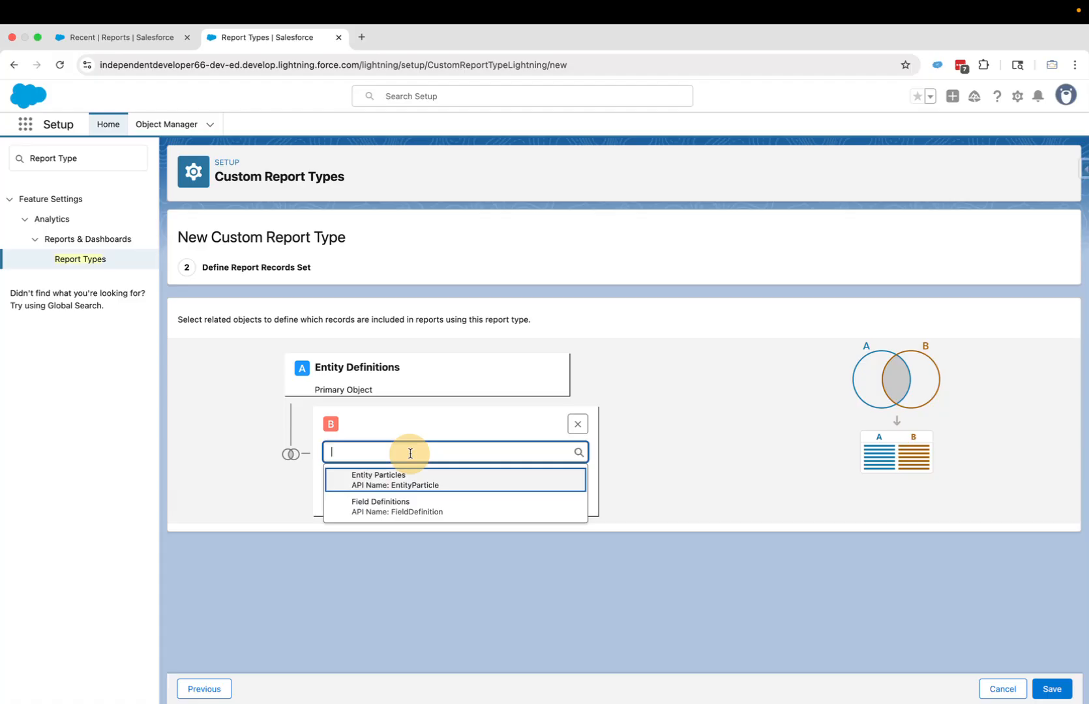
{"action": "left_click", "coordinate": [411, 504]}
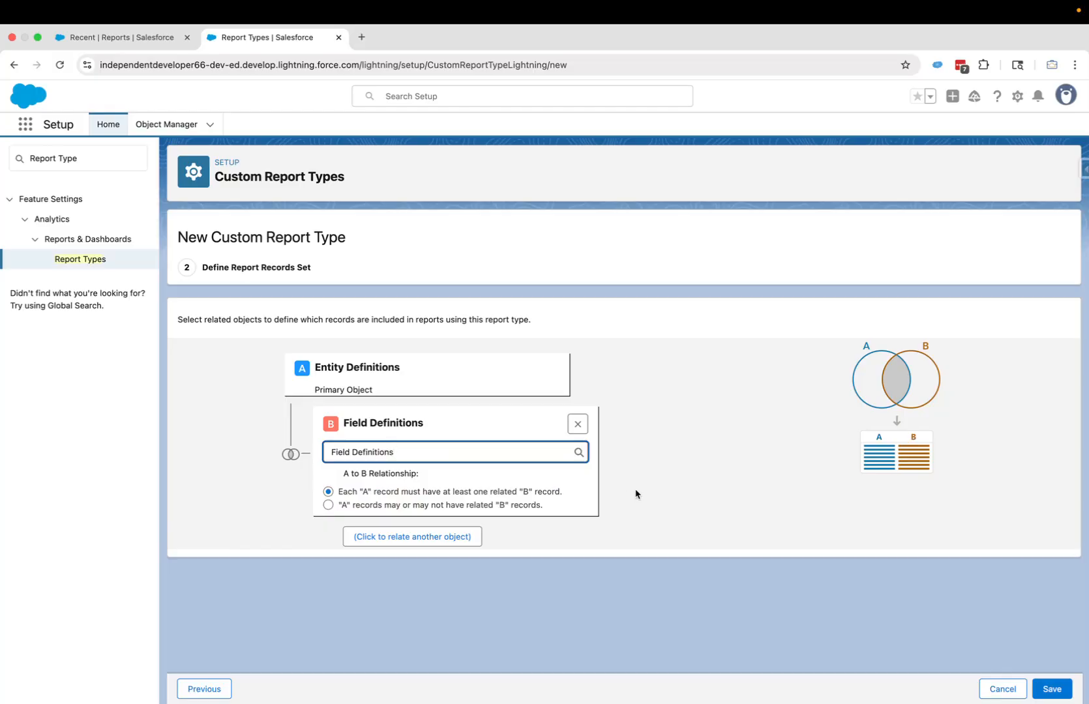
{"action": "left_click", "coordinate": [1052, 689]}
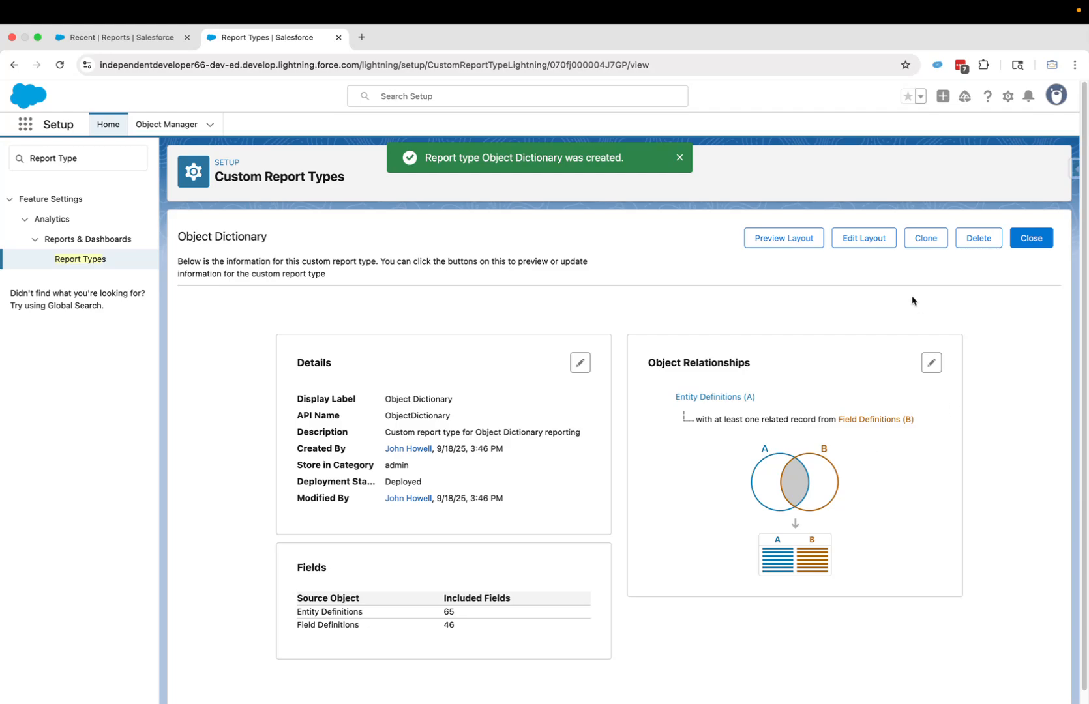
Open the report type's layout for editing and rename the Entity Definitions section to "Objects".
{"action": "left_click", "coordinate": [864, 239]}
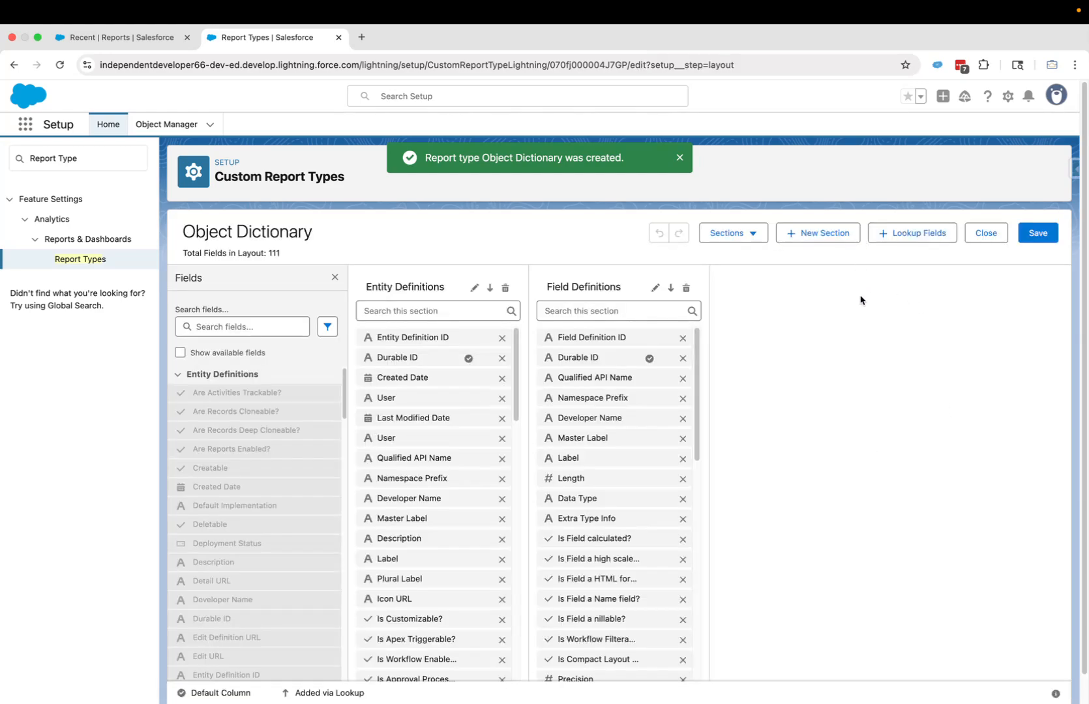
{"action": "left_click", "coordinate": [474, 288]}
{"action": "mouse_move", "coordinate": [418, 298]}
{"action": "left_mouse_down"}
{"action": "mouse_move", "coordinate": [401, 296]}
{"action": "mouse_move", "coordinate": [382, 315]}
{"action": "left_mouse_up"}
{"action": "type", "text": "Objects"}
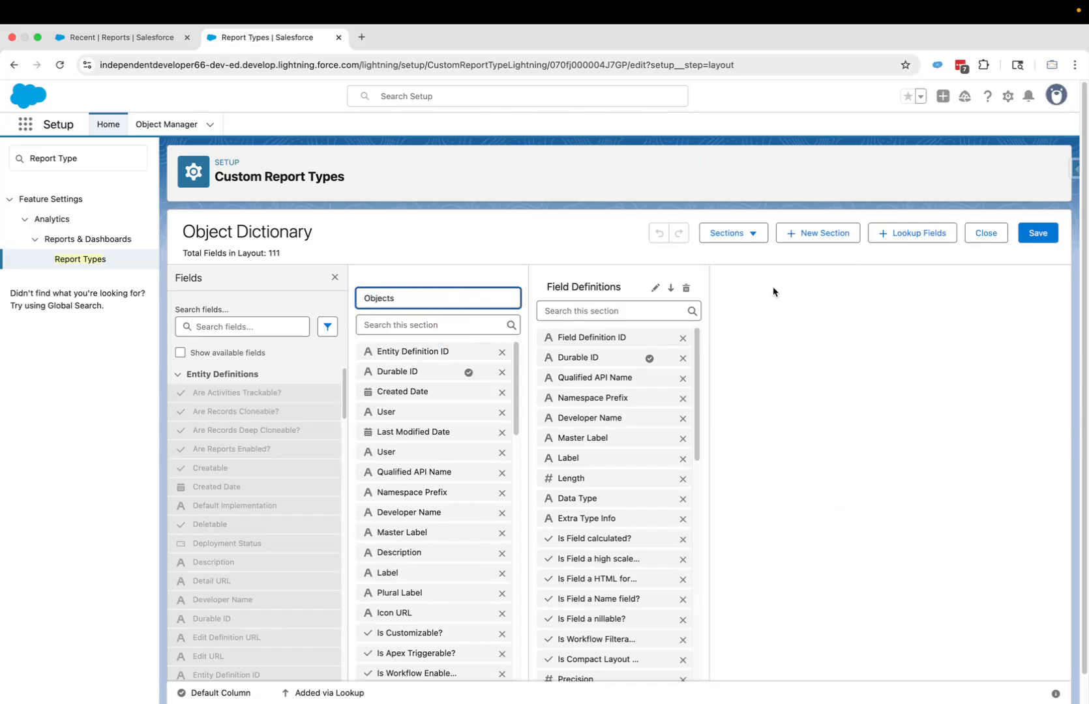
{"action": "key", "text": "Return"}
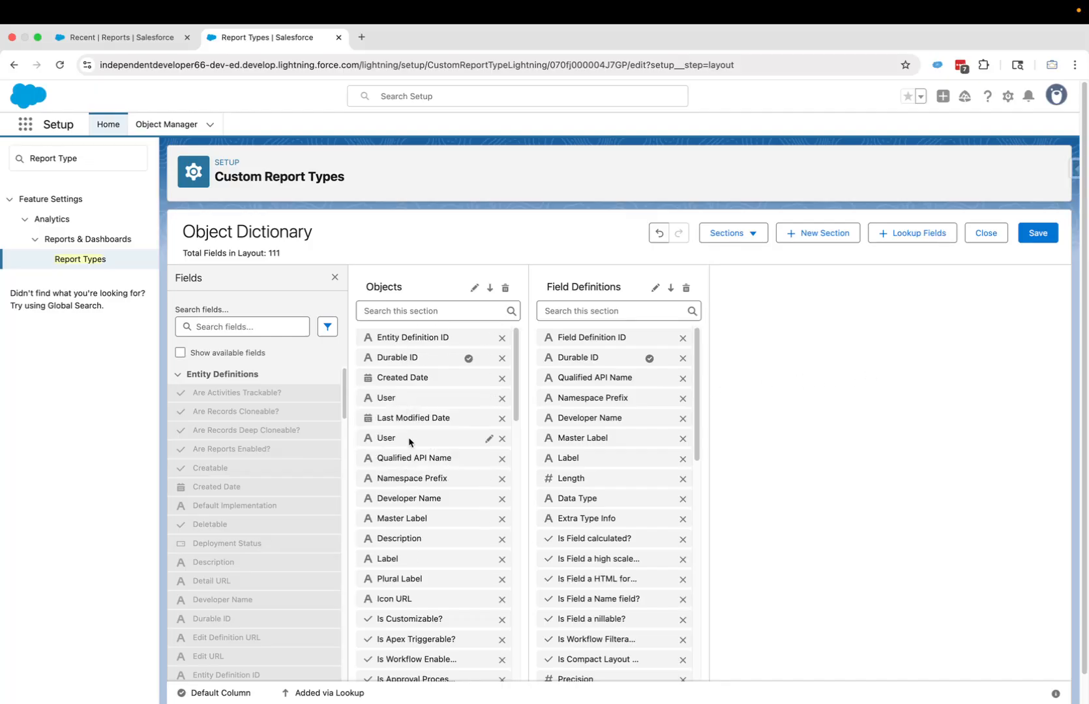
Remove every field from the Field Definitions section except Qualified API Name, Is Field a Name field? and Field Usage.
{"action": "mouse_move", "coordinate": [415, 383]}
{"action": "left_click", "coordinate": [684, 339]}
{"action": "left_click", "coordinate": [683, 339]}
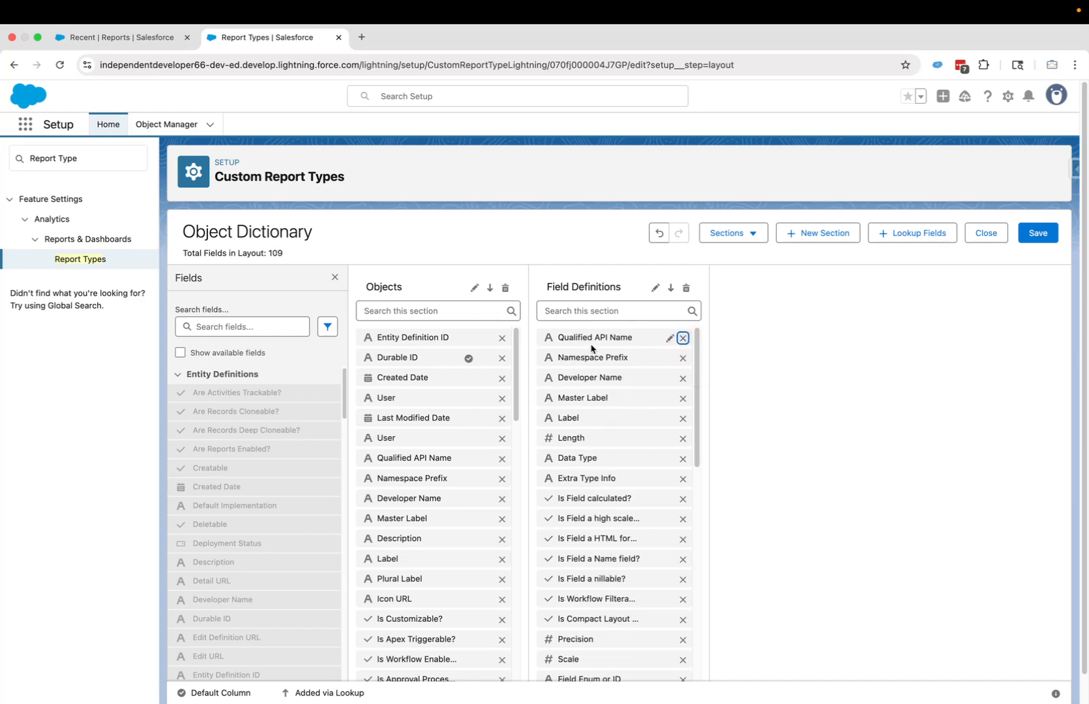
{"action": "left_click", "coordinate": [682, 358]}
{"action": "left_click", "coordinate": [683, 358]}
{"action": "left_click", "coordinate": [682, 358]}
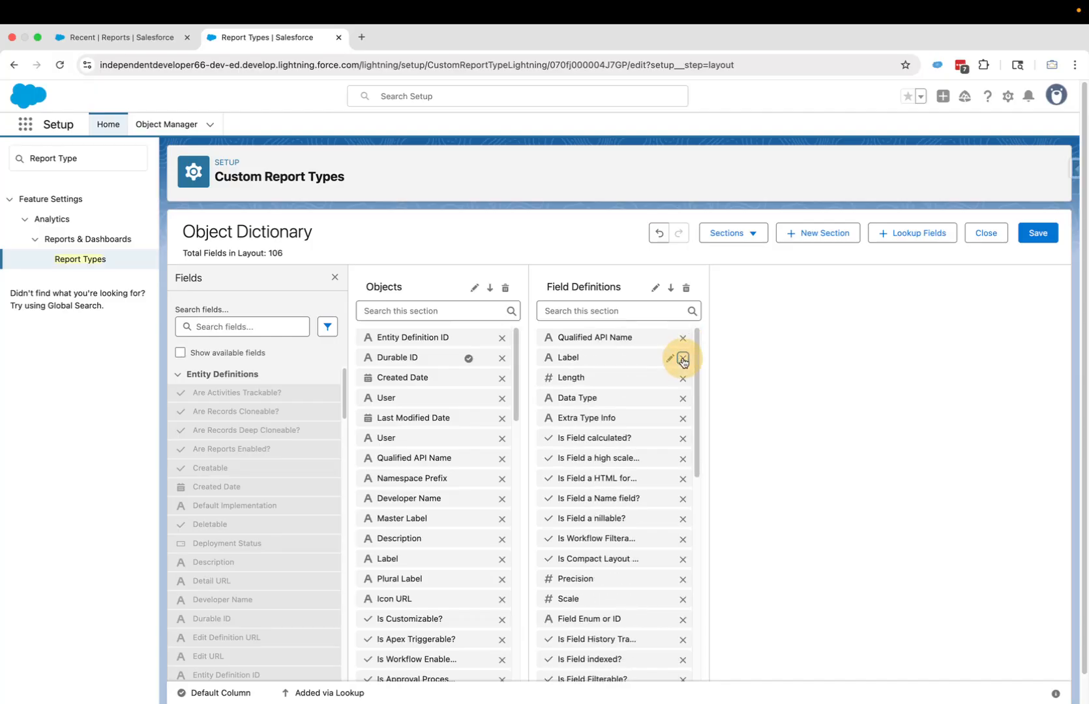
{"action": "left_click", "coordinate": [683, 358]}
{"action": "left_click", "coordinate": [682, 358]}
{"action": "left_click", "coordinate": [683, 358]}
{"action": "left_click", "coordinate": [683, 358]}
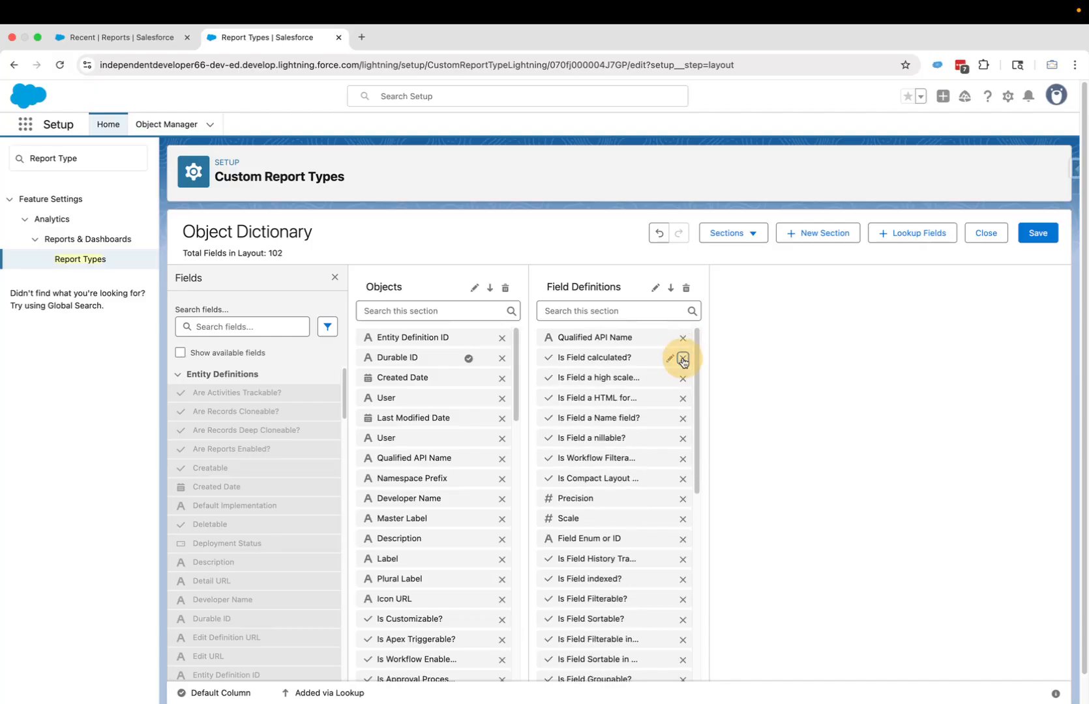
{"action": "left_click", "coordinate": [682, 358]}
{"action": "left_click", "coordinate": [683, 358]}
{"action": "left_click", "coordinate": [683, 358]}
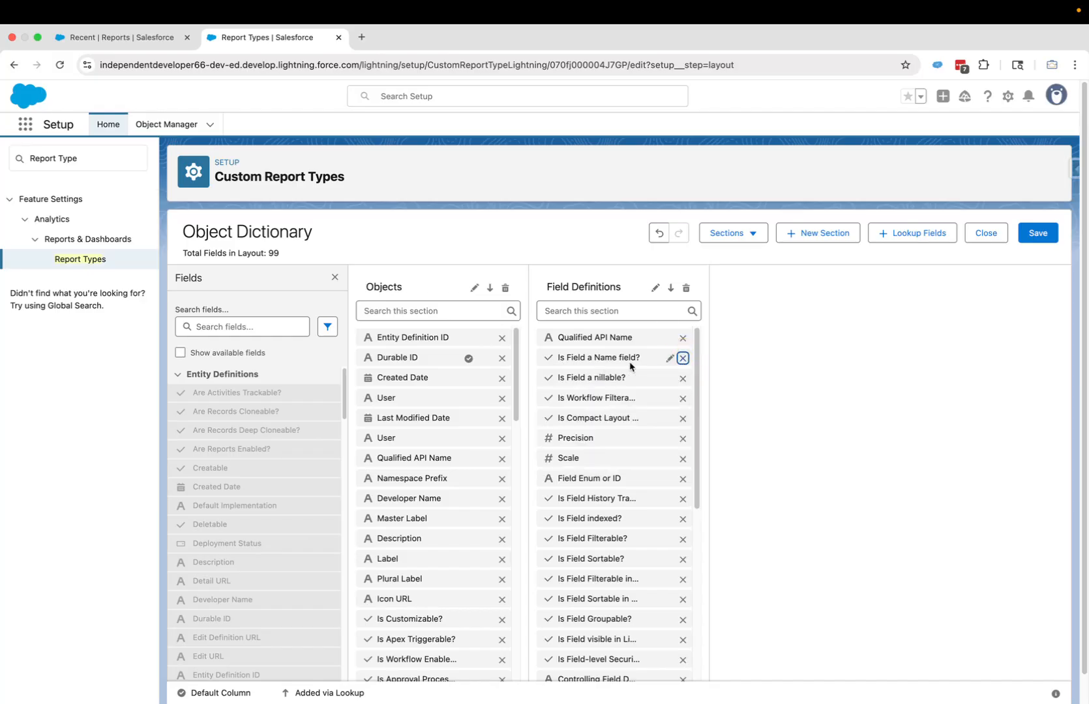
{"action": "left_click", "coordinate": [683, 378]}
{"action": "left_click", "coordinate": [682, 378]}
{"action": "left_click", "coordinate": [683, 378]}
{"action": "left_click", "coordinate": [682, 378]}
{"action": "left_click", "coordinate": [683, 378]}
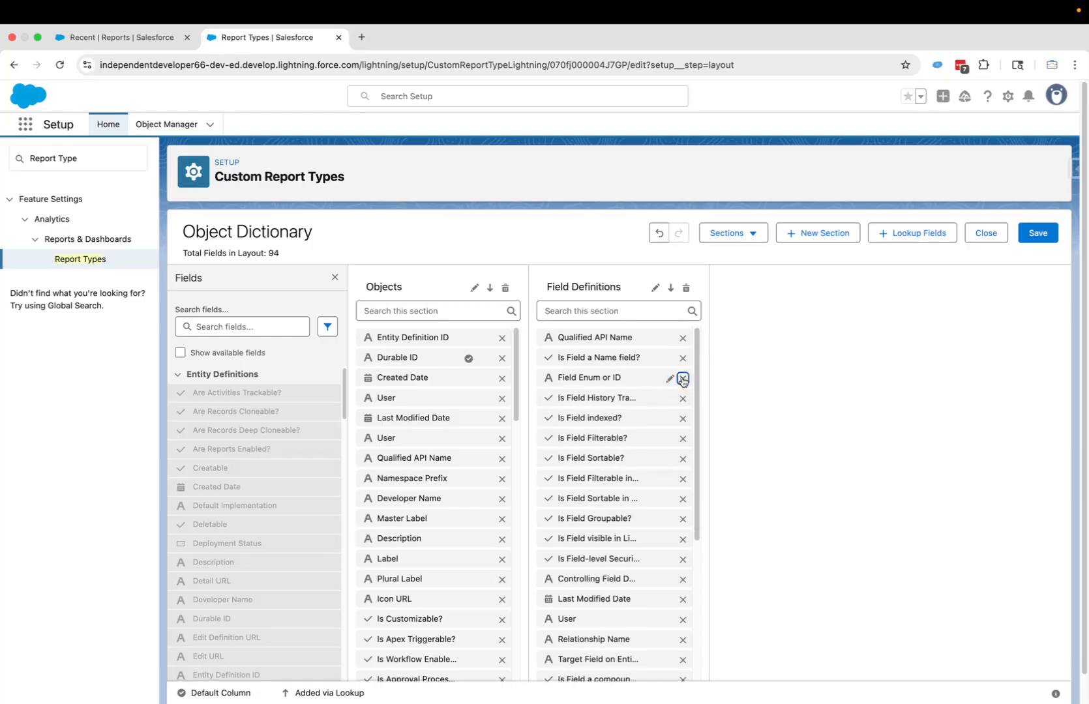
{"action": "left_click", "coordinate": [682, 378]}
{"action": "left_click", "coordinate": [682, 378]}
{"action": "double_click", "coordinate": [682, 378]}
{"action": "double_click", "coordinate": [683, 379]}
{"action": "left_click", "coordinate": [682, 378]}
{"action": "double_click", "coordinate": [683, 379]}
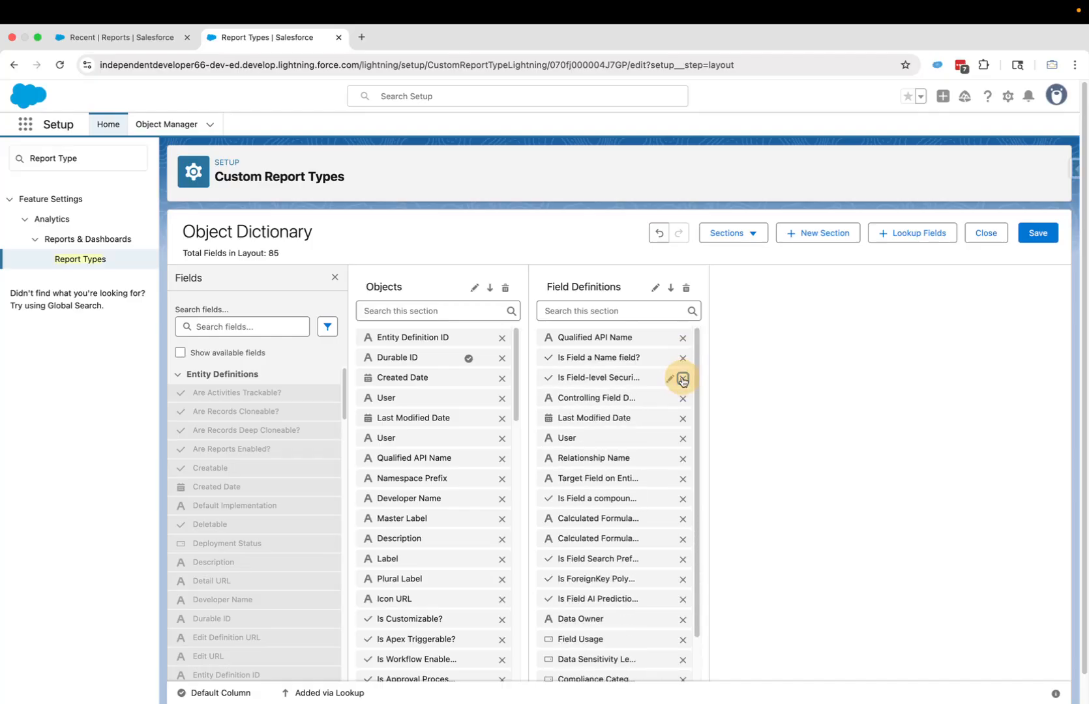
{"action": "double_click", "coordinate": [683, 378]}
{"action": "left_click", "coordinate": [683, 378]}
{"action": "left_click", "coordinate": [681, 379]}
{"action": "left_click", "coordinate": [692, 379]}
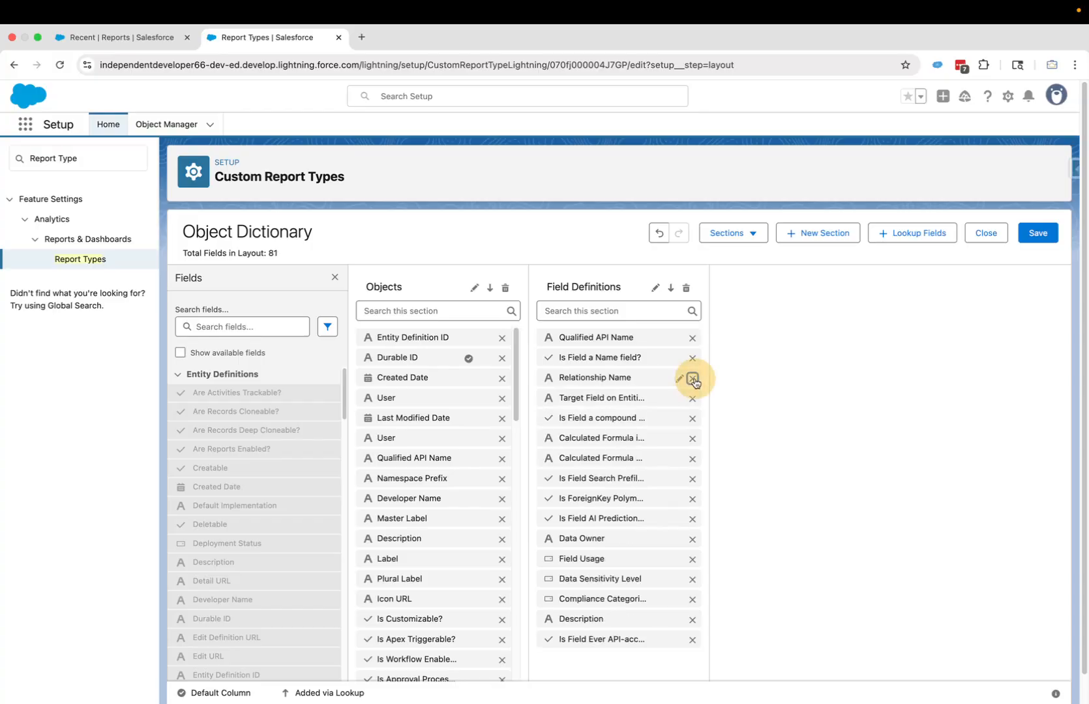
{"action": "double_click", "coordinate": [693, 379]}
{"action": "double_click", "coordinate": [693, 379]}
{"action": "double_click", "coordinate": [693, 378]}
{"action": "double_click", "coordinate": [693, 379]}
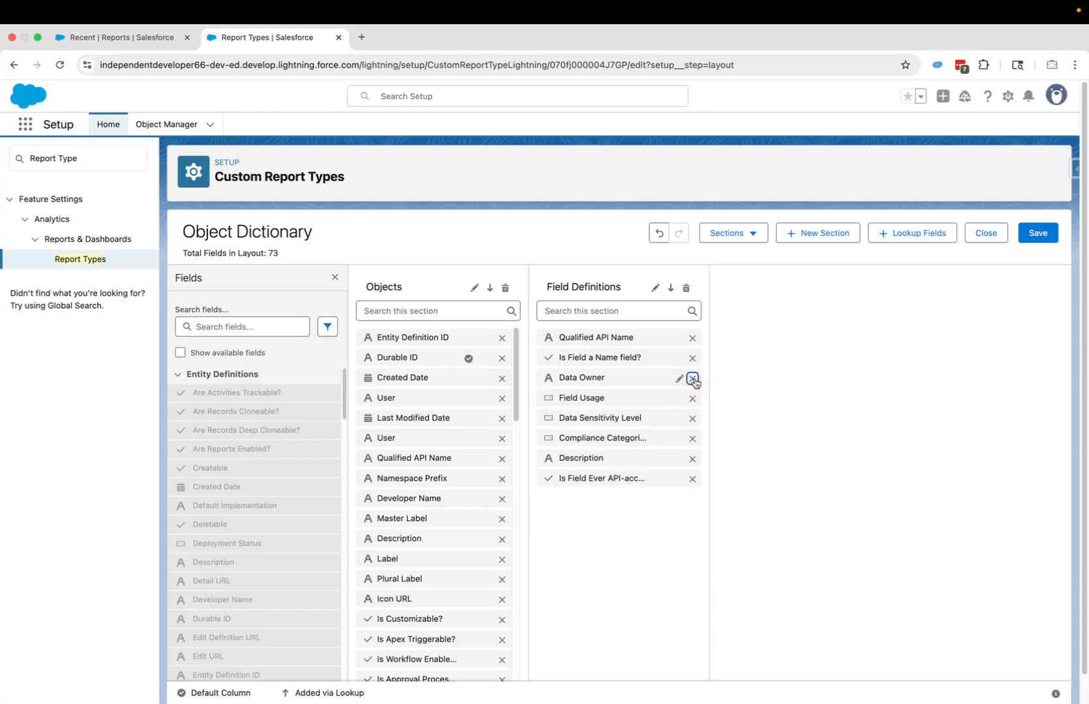
{"action": "left_click", "coordinate": [692, 378]}
{"action": "left_click", "coordinate": [693, 398]}
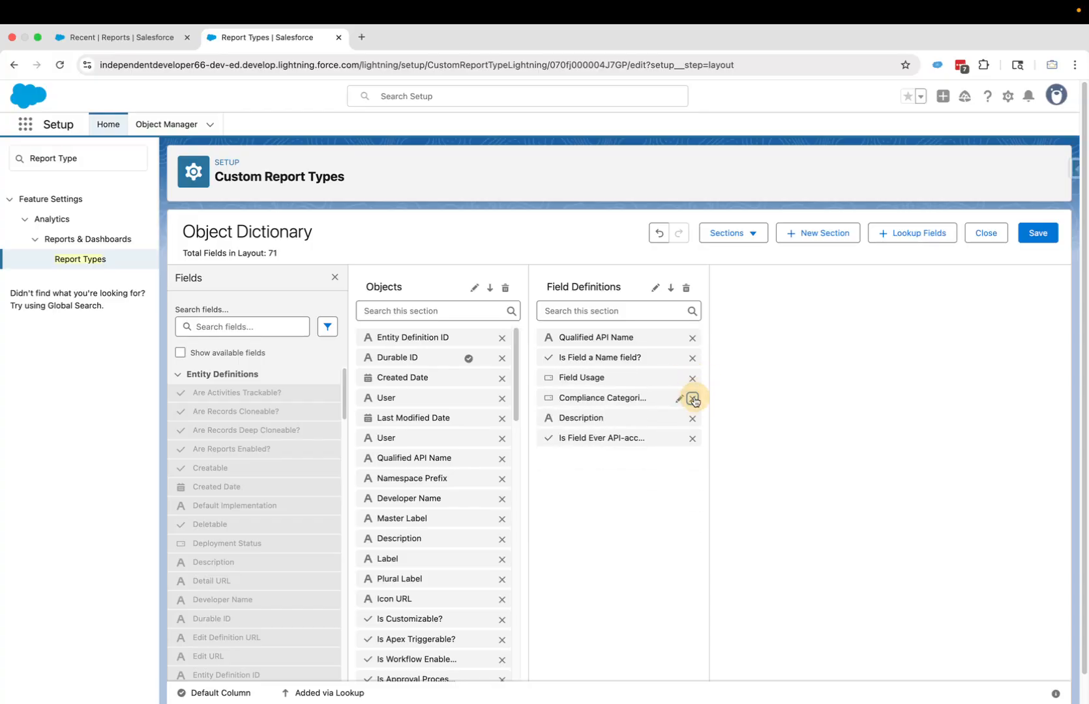
{"action": "left_click", "coordinate": [692, 398]}
{"action": "left_click", "coordinate": [692, 398]}
{"action": "left_click", "coordinate": [692, 398]}
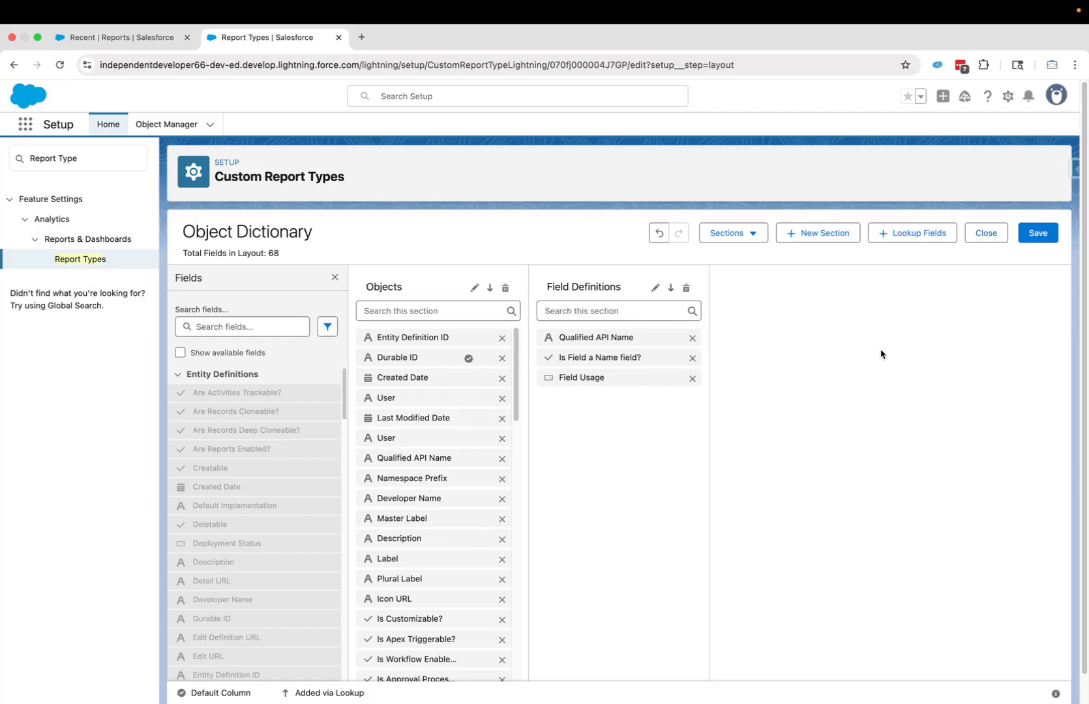
Save the Object Dictionary layout and close it, going back to the list of custom report types.
{"action": "left_click", "coordinate": [1041, 237]}
{"action": "left_click", "coordinate": [986, 236]}
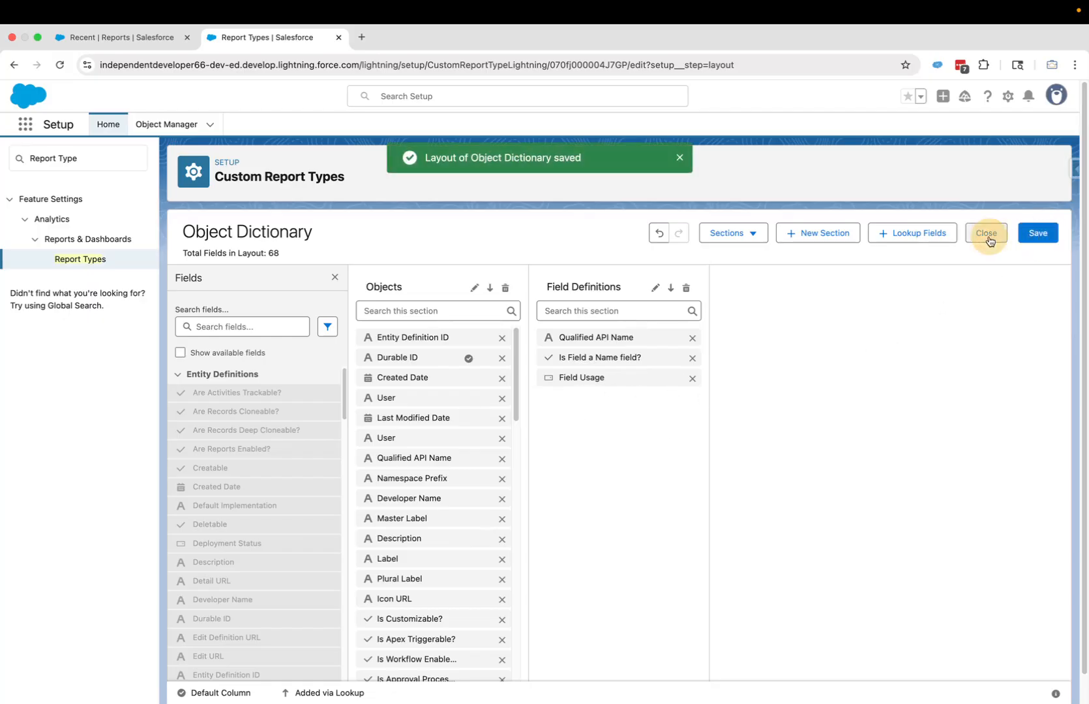
{"action": "left_click", "coordinate": [1031, 237]}
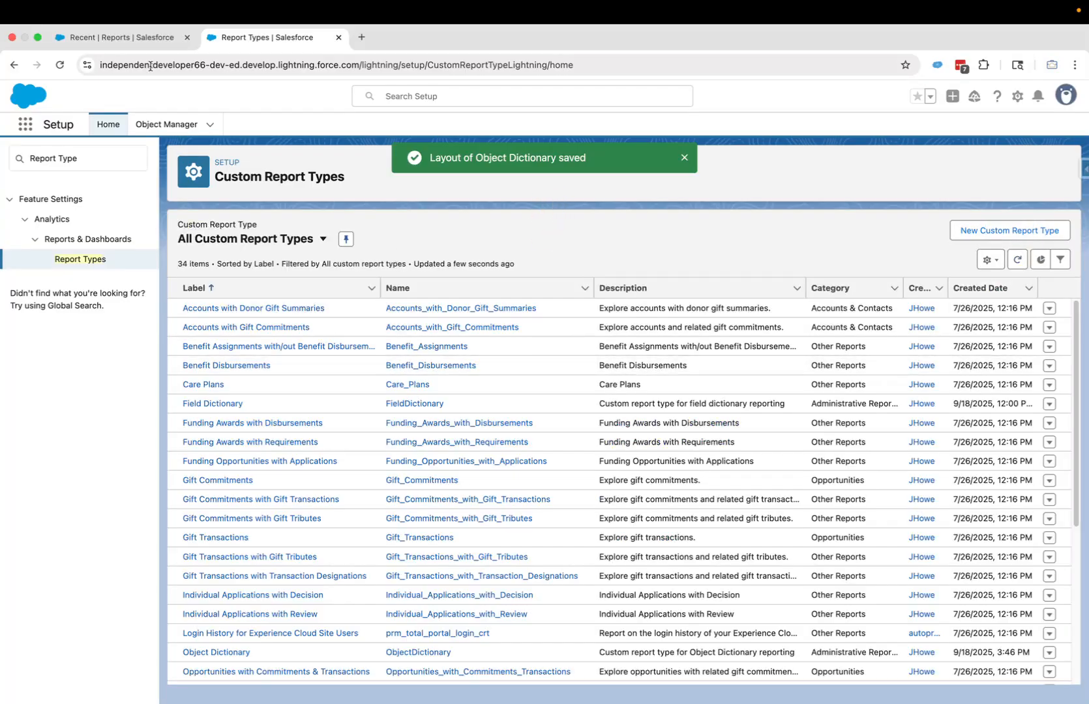
Return to the Reports page and start a new report based on the Object Dictionary report type.
{"action": "left_click", "coordinate": [110, 38]}
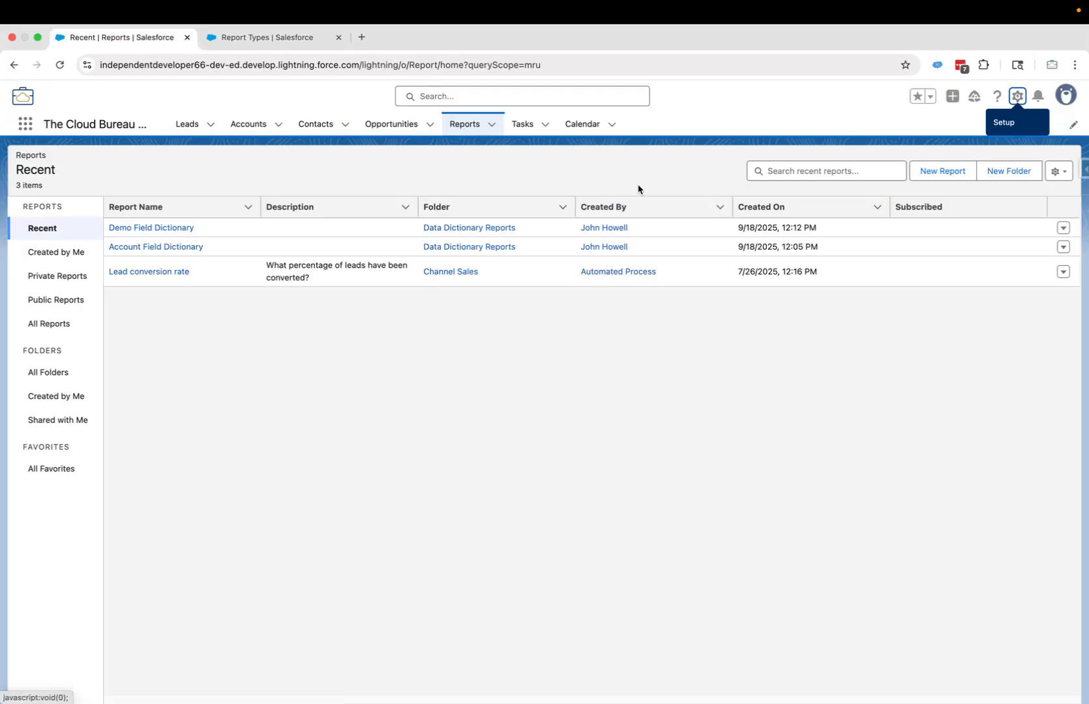
{"action": "left_click", "coordinate": [941, 173]}
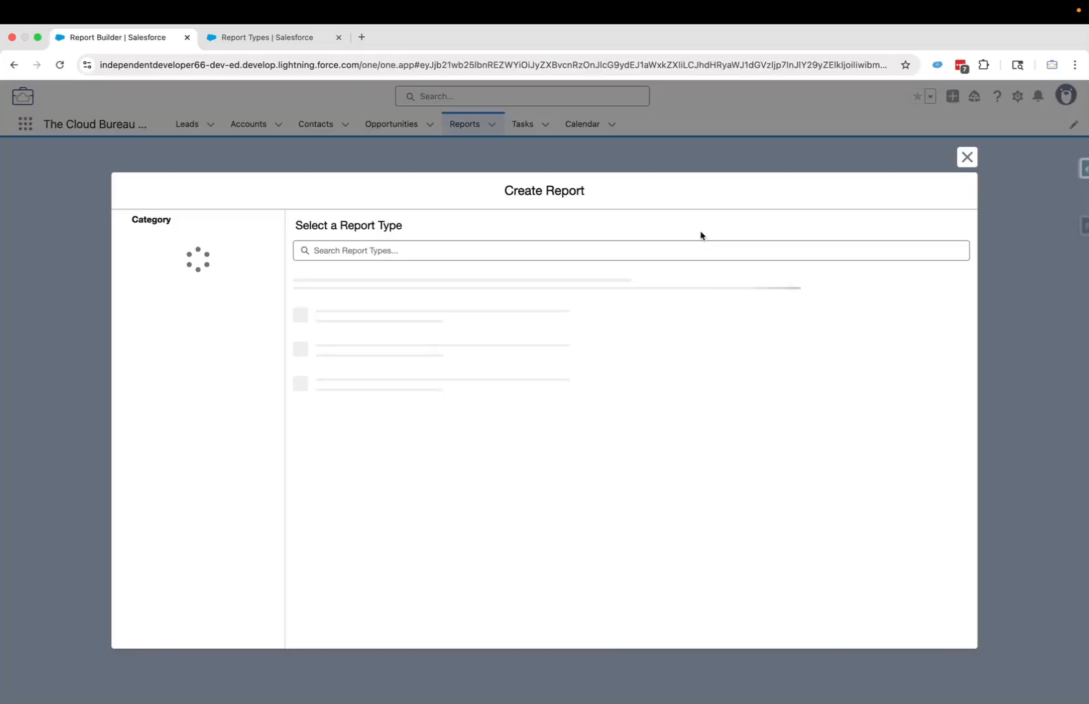
{"action": "left_click", "coordinate": [140, 262]}
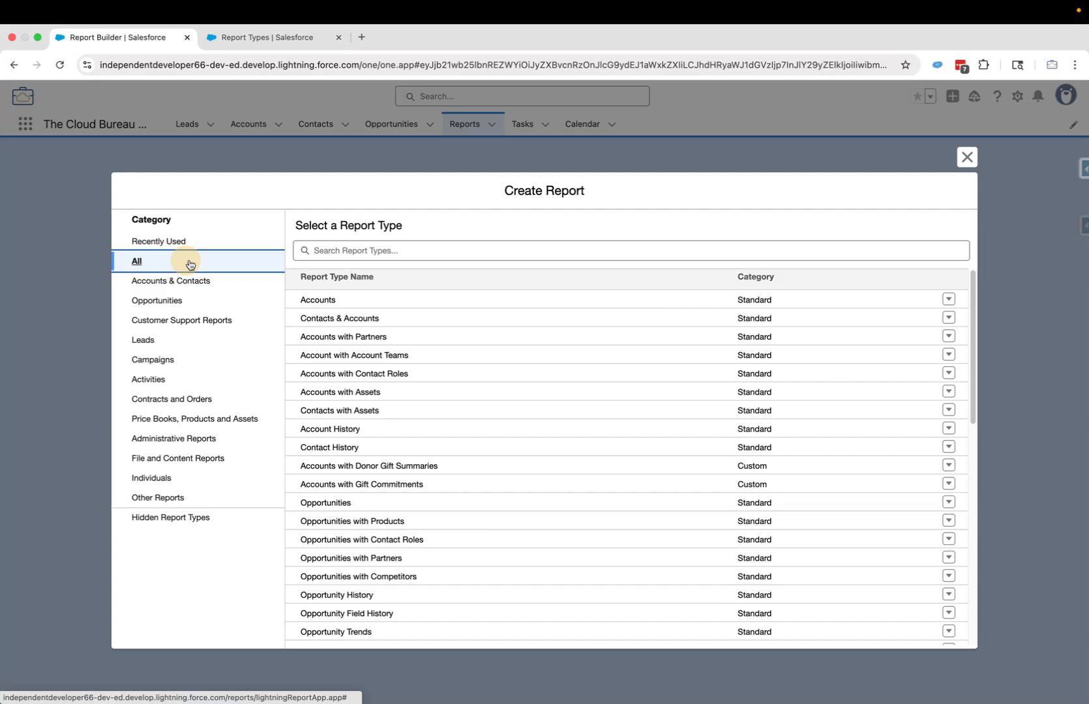
{"action": "left_click", "coordinate": [371, 251]}
{"action": "type", "text": "Objec"}
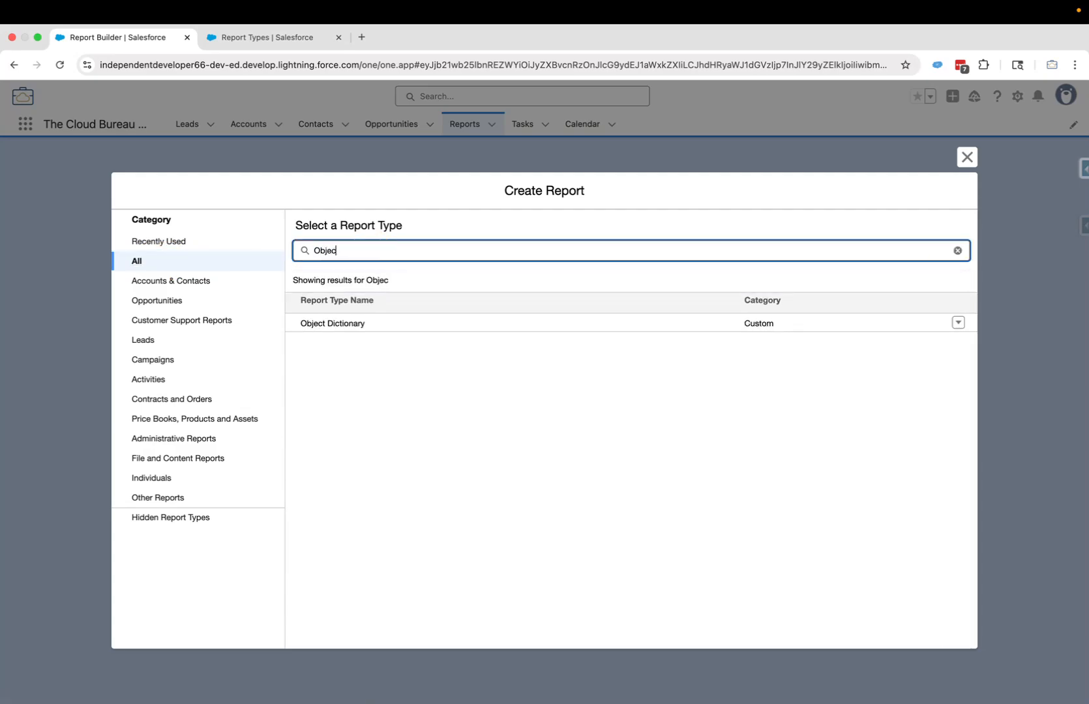
{"action": "left_click", "coordinate": [334, 323]}
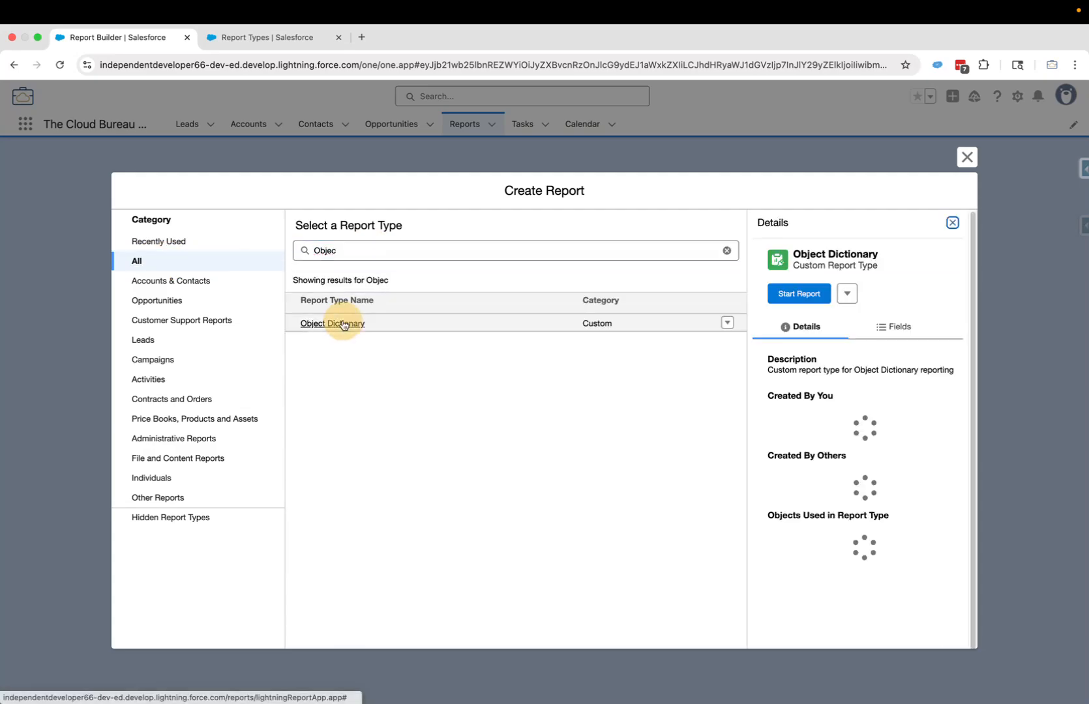
{"action": "left_click", "coordinate": [785, 299]}
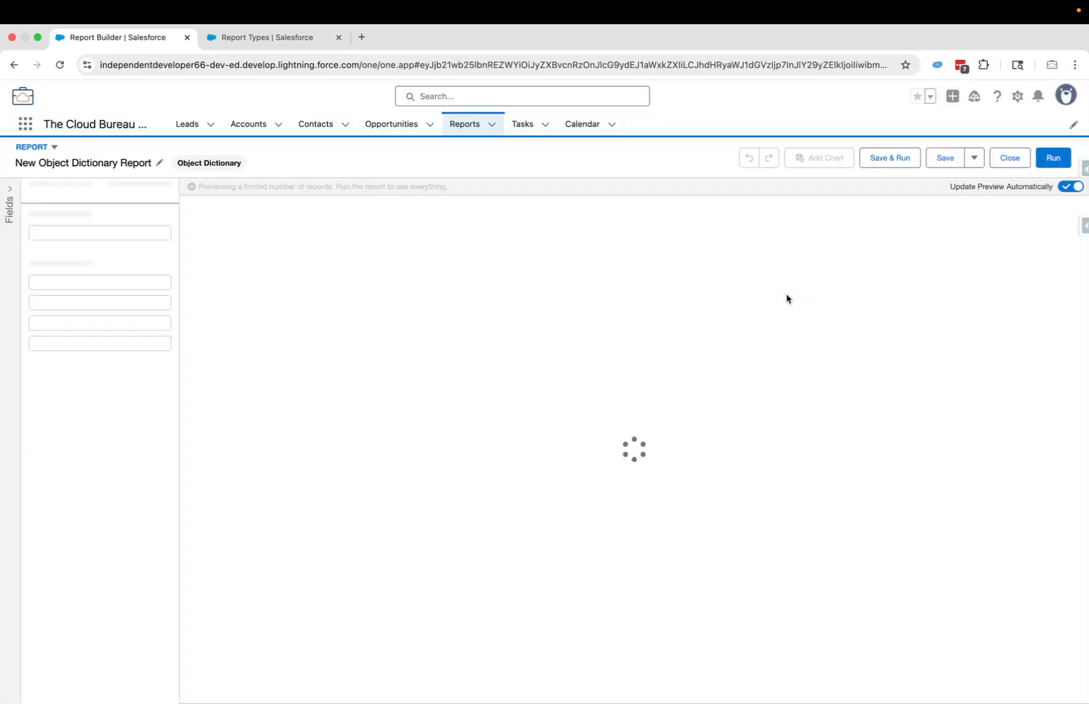
Rename the new report as "The Cloud Bureau Object Dictionary".
{"action": "left_click", "coordinate": [159, 163]}
{"action": "type", "text": "The "}
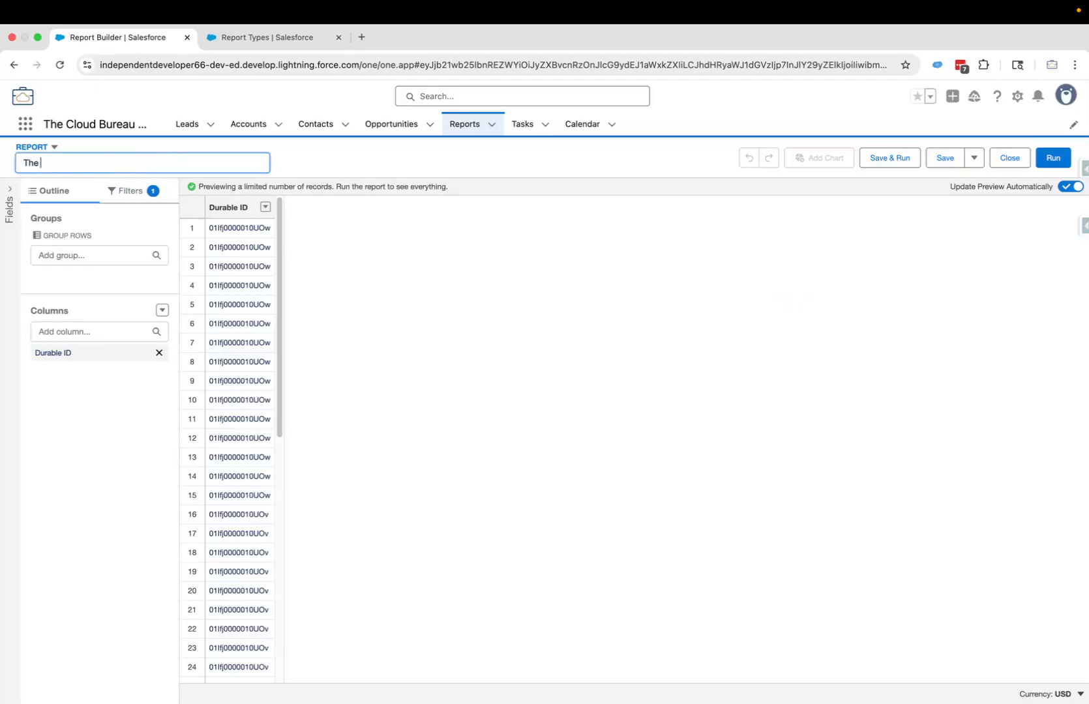
{"action": "type", "text": "Cloud Bureau Object Dictionar"}
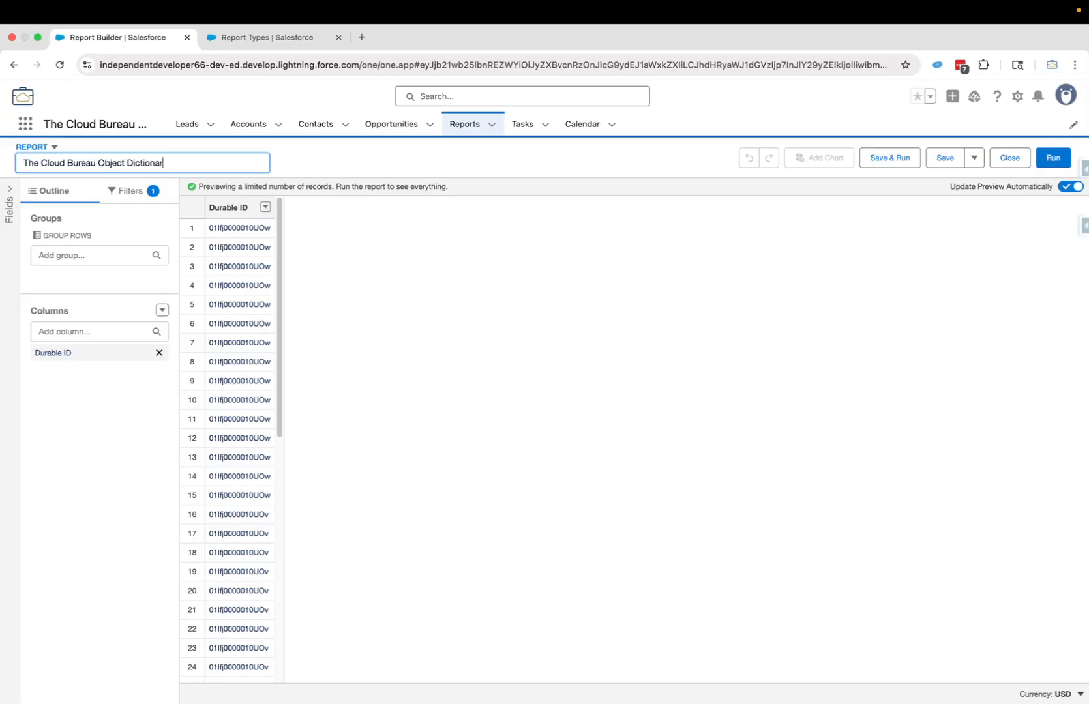
{"action": "type", "text": "y"}
{"action": "left_click", "coordinate": [353, 147]}
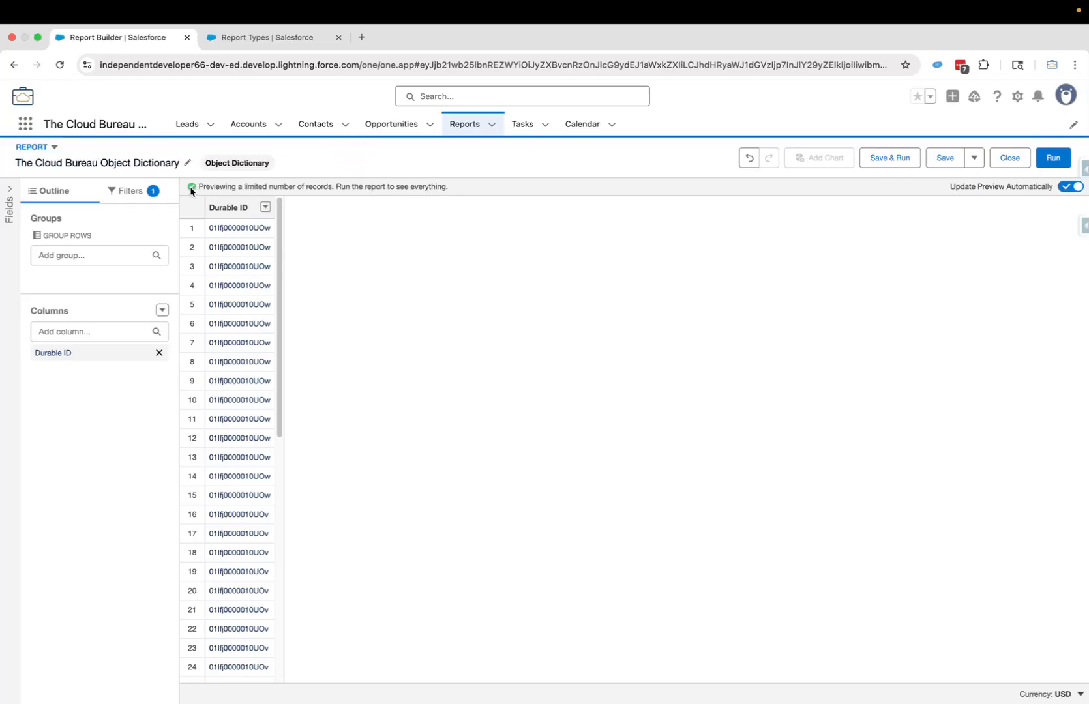
Set the report's Created Date filter range to All Time.
{"action": "left_click", "coordinate": [133, 191]}
{"action": "left_click", "coordinate": [112, 305]}
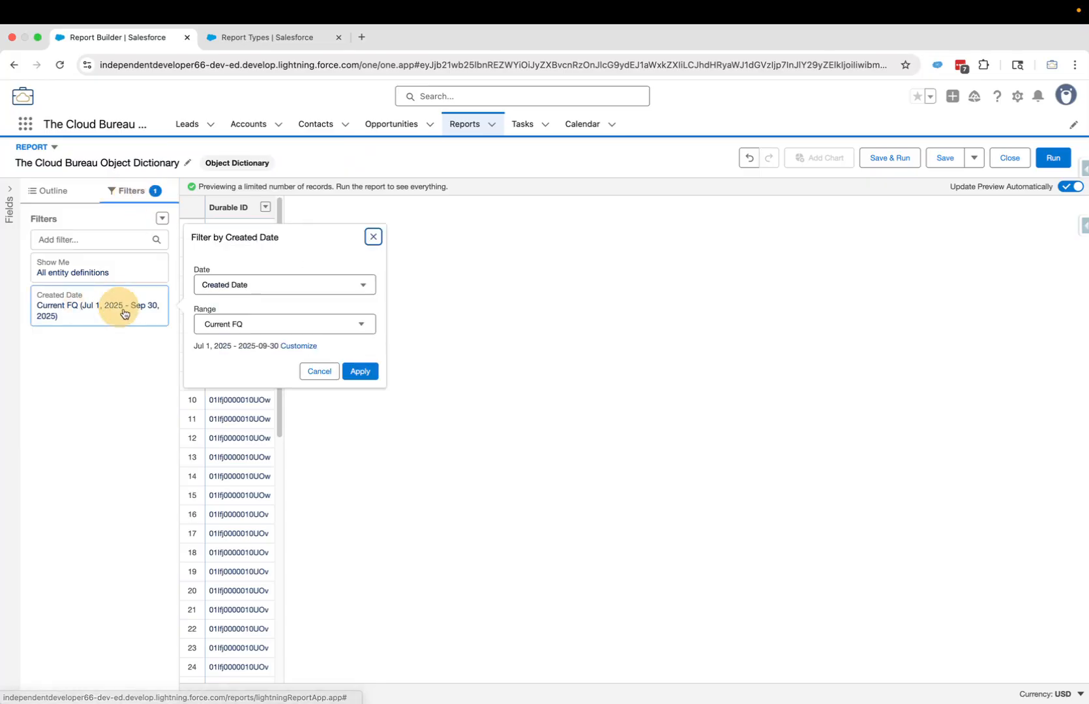
{"action": "left_click", "coordinate": [241, 328]}
{"action": "left_click", "coordinate": [242, 351]}
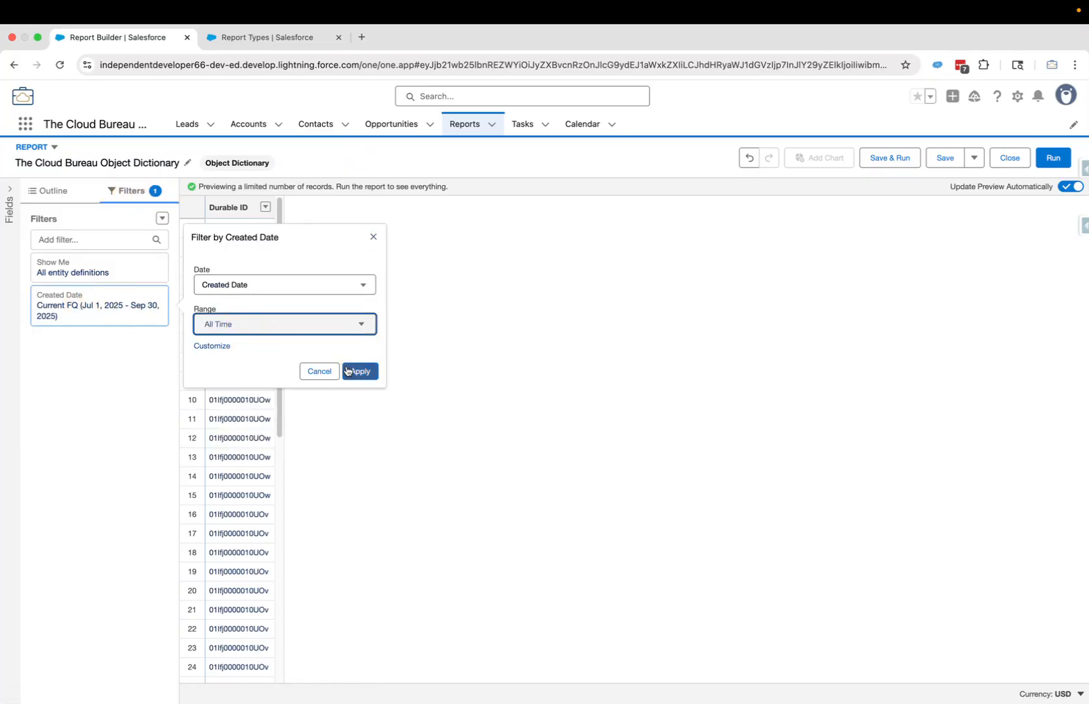
{"action": "left_click", "coordinate": [361, 373]}
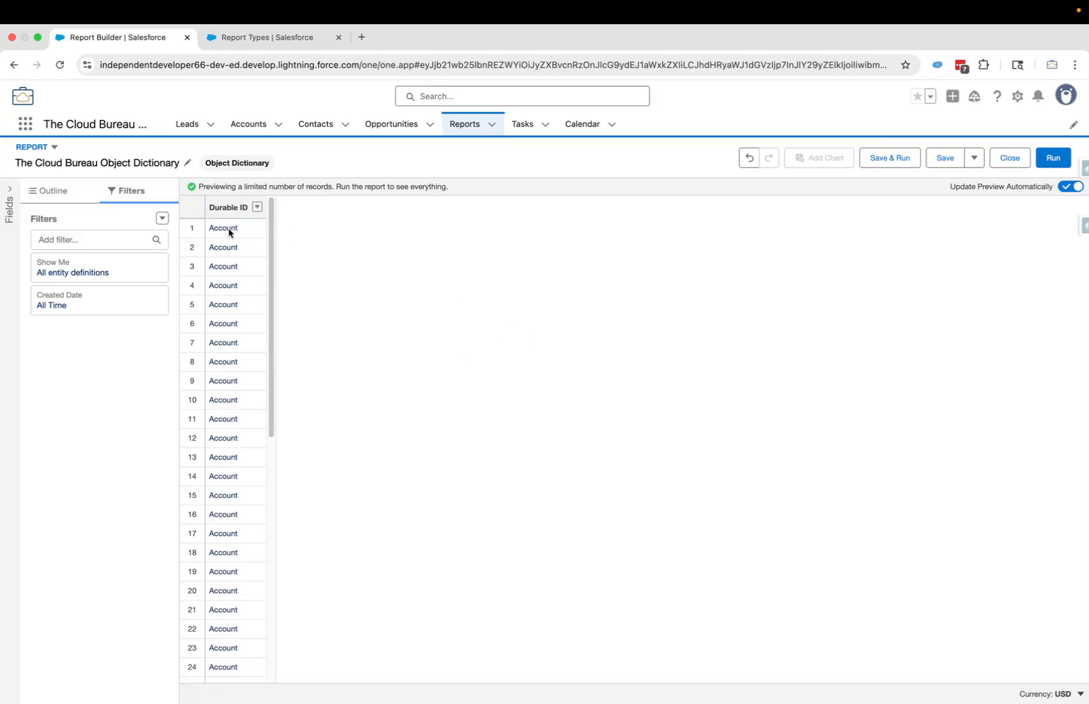
Replace the Durable ID column in the report with Master Label.
{"action": "left_click", "coordinate": [52, 193]}
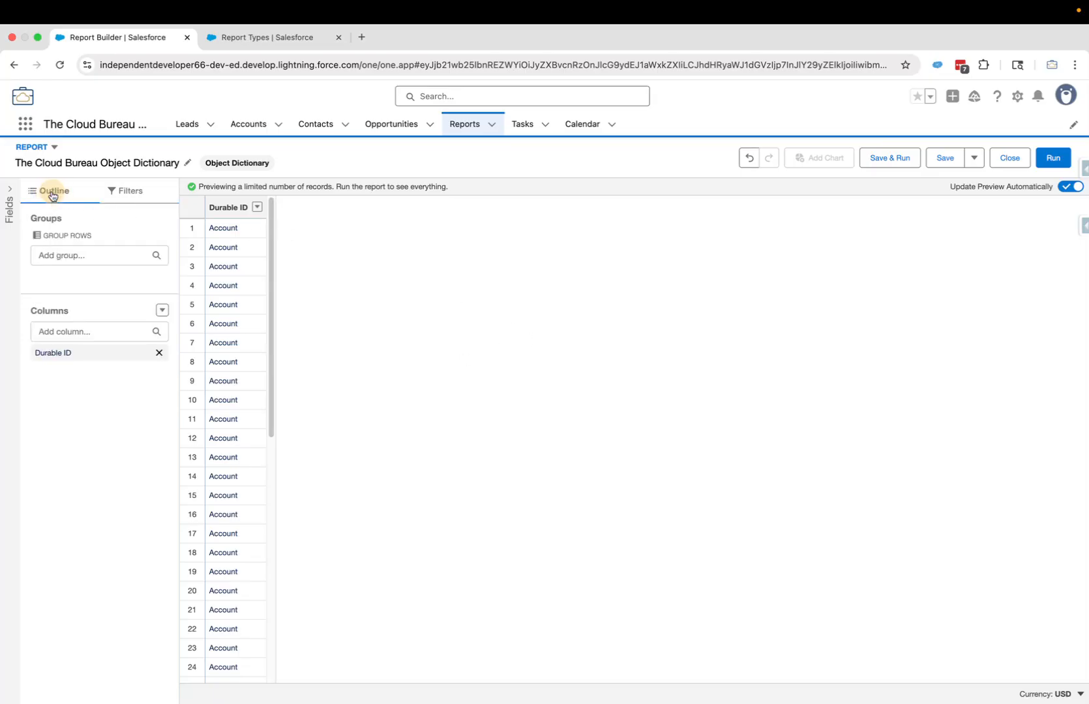
{"action": "left_click", "coordinate": [158, 353]}
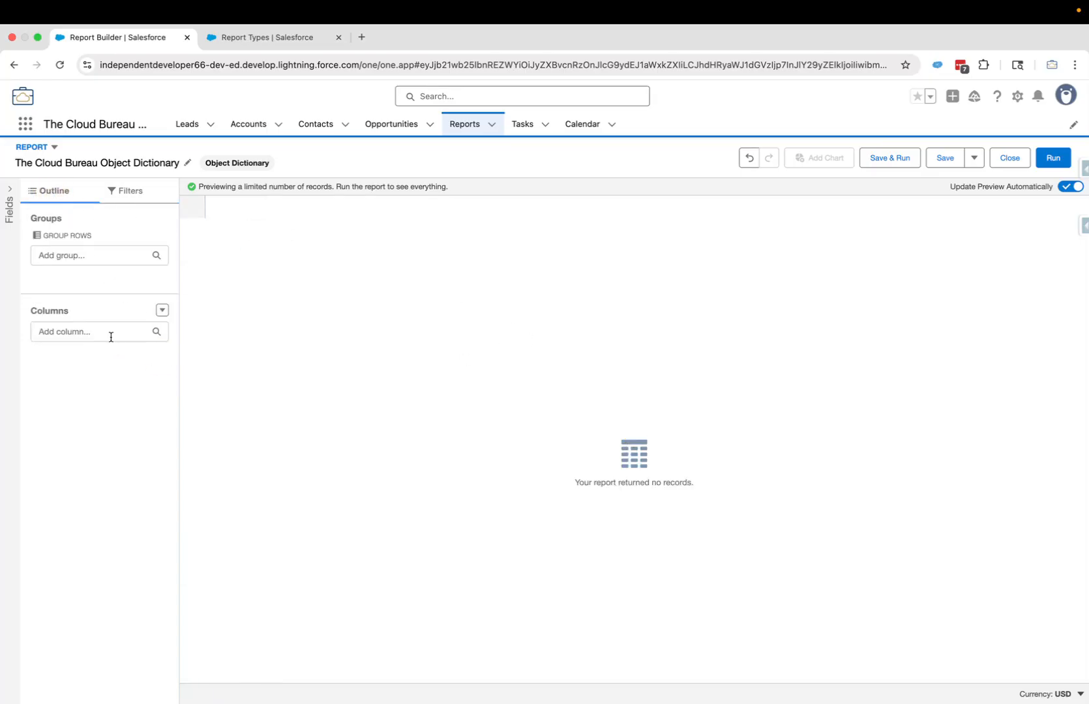
{"action": "left_click", "coordinate": [73, 331]}
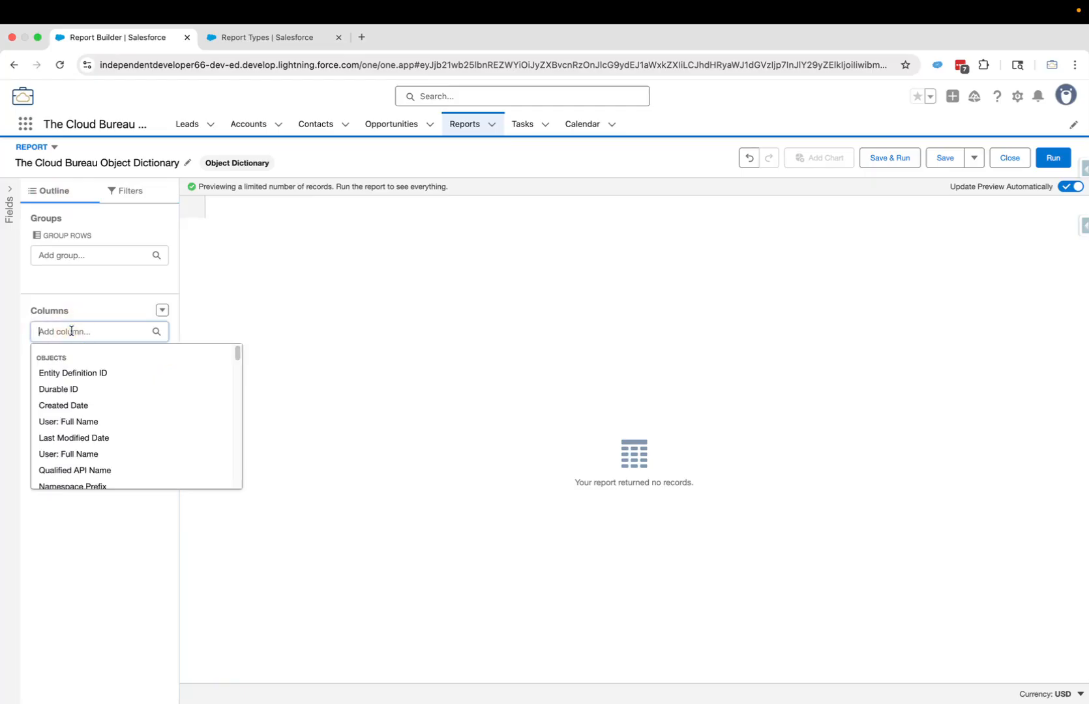
{"action": "type", "text": "Mas"}
{"action": "left_click", "coordinate": [63, 373]}
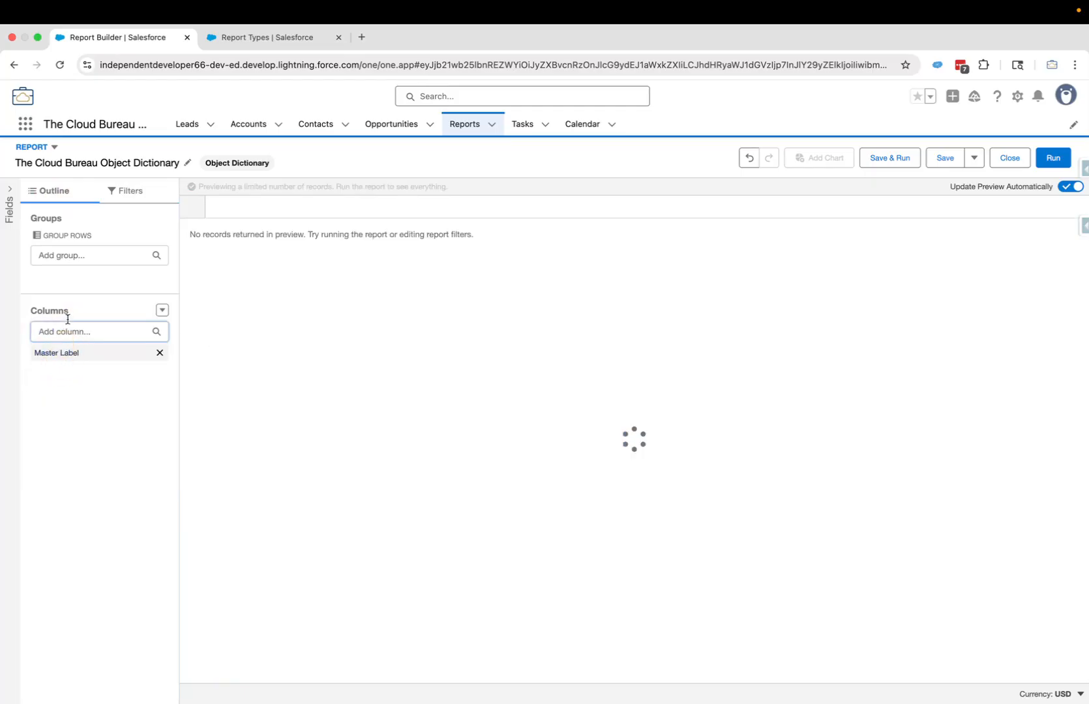
Add the Qualified API Name, Plural Label and Description fields from Objects as report columns.
{"action": "type", "text": "Quali"}
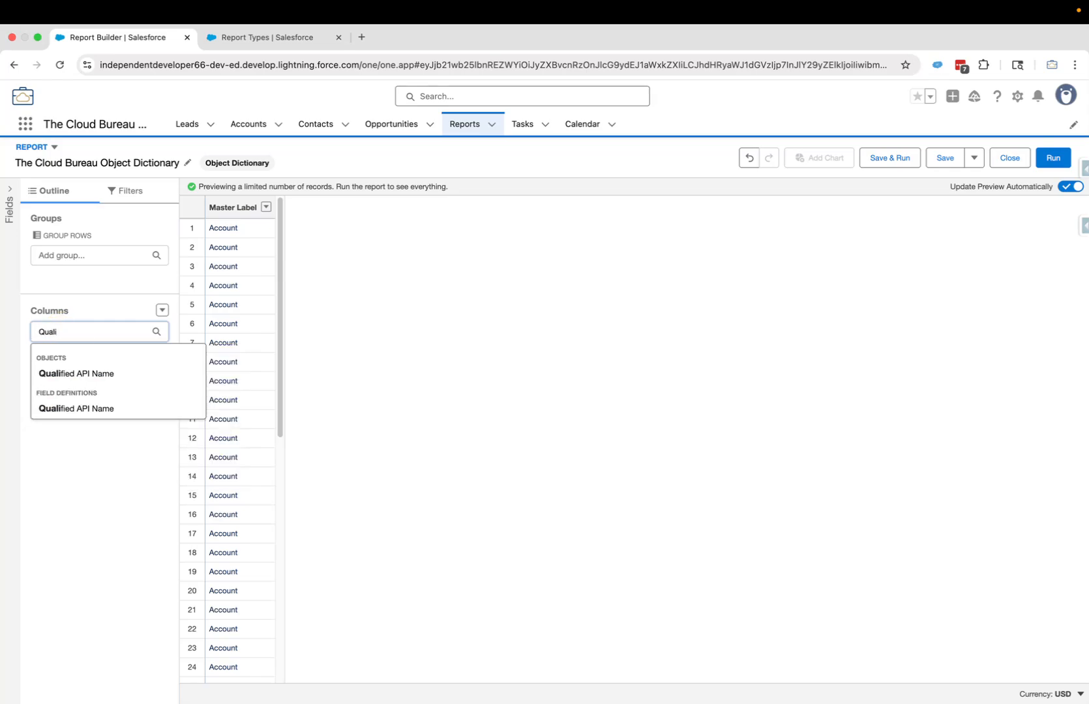
{"action": "left_click", "coordinate": [61, 373]}
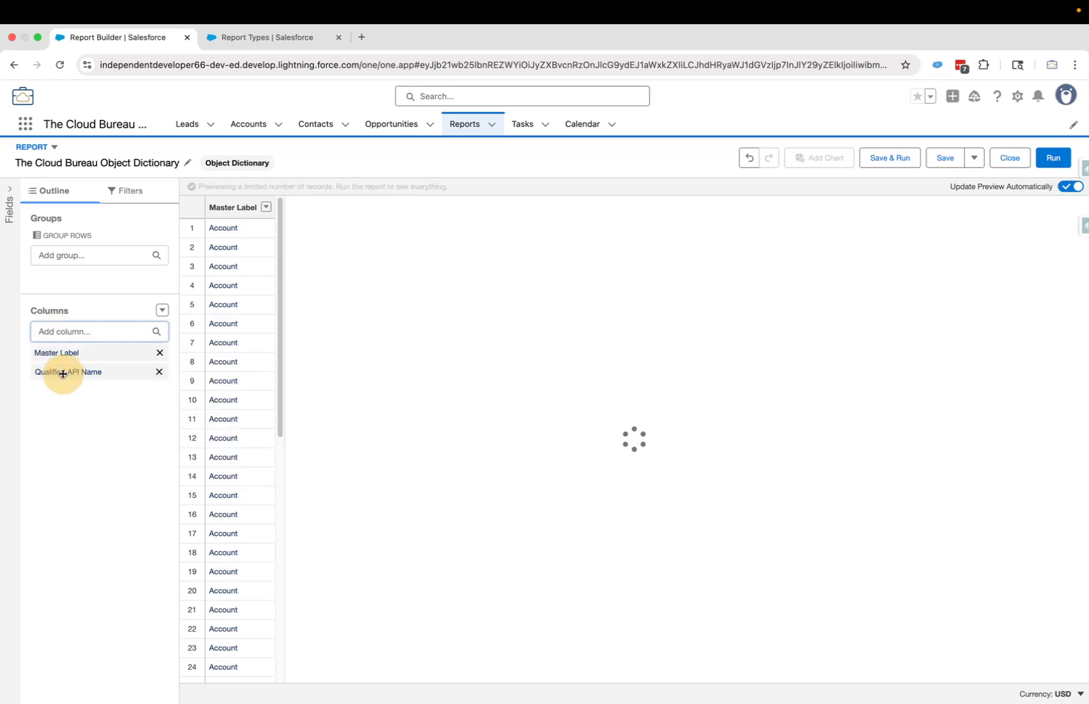
{"action": "type", "text": "Plural"}
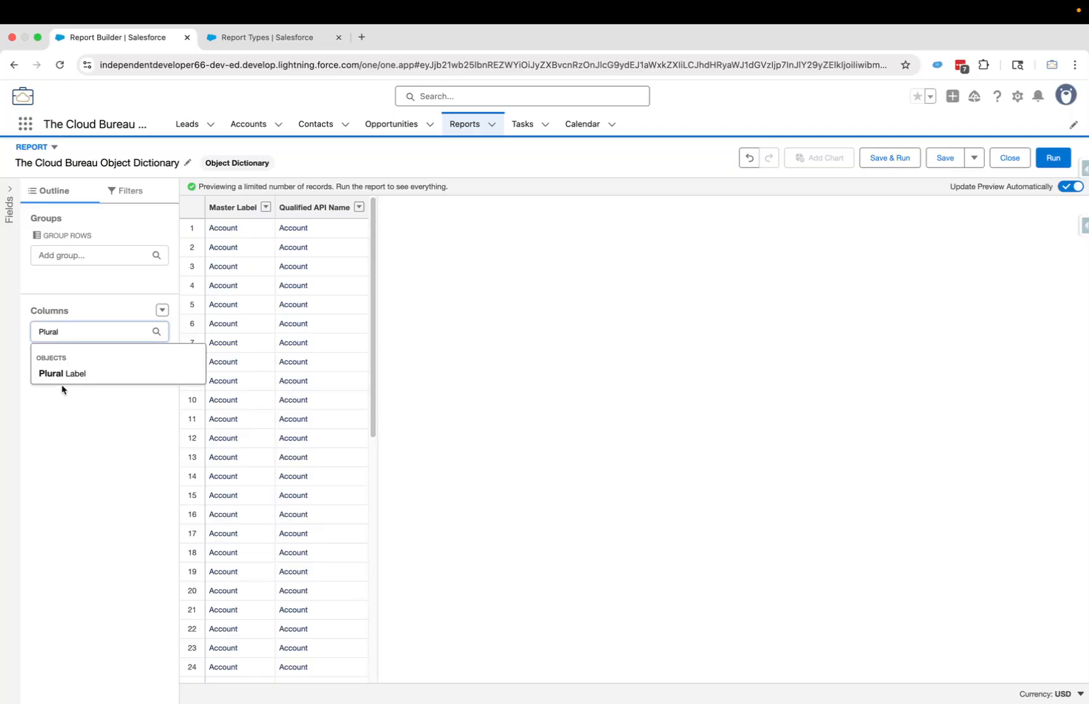
{"action": "left_click", "coordinate": [63, 374]}
{"action": "type", "text": "Description"}
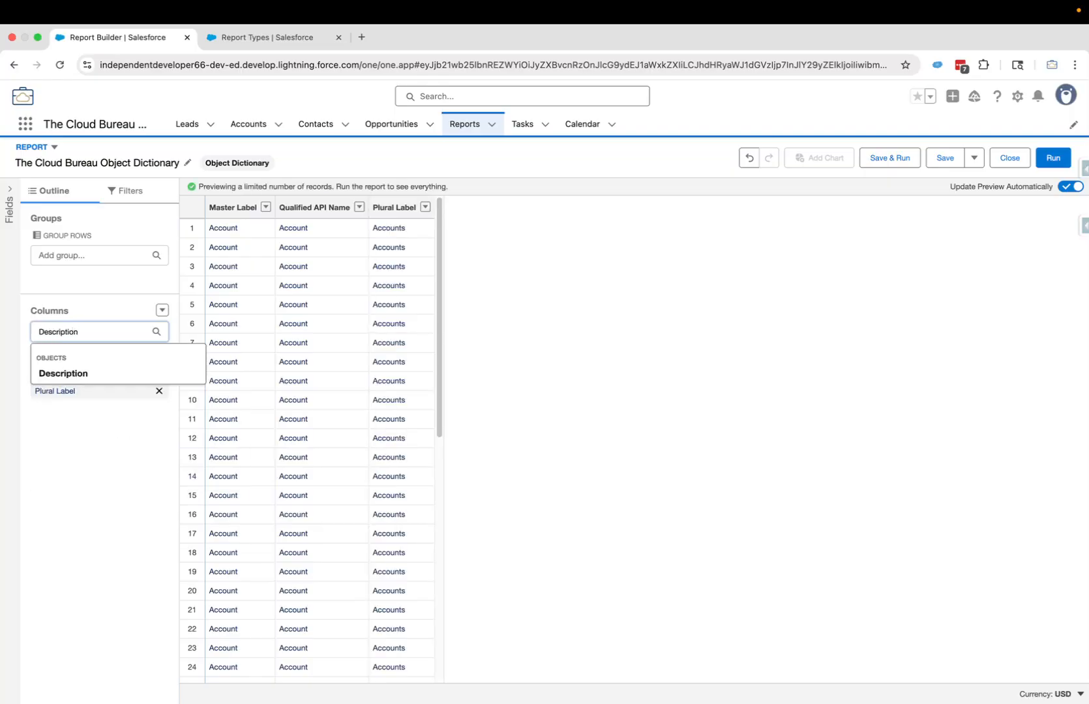
{"action": "left_click", "coordinate": [58, 376]}
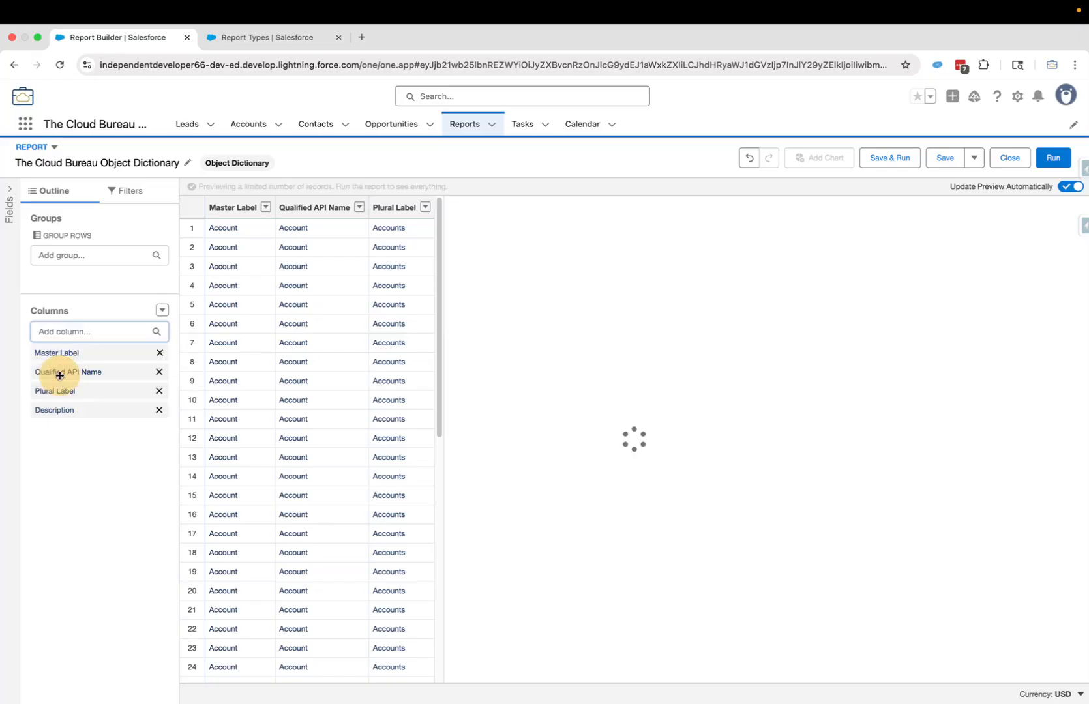
Add the Internal Sharing Model and External sharing Model columns to the report.
{"action": "left_click", "coordinate": [109, 330]}
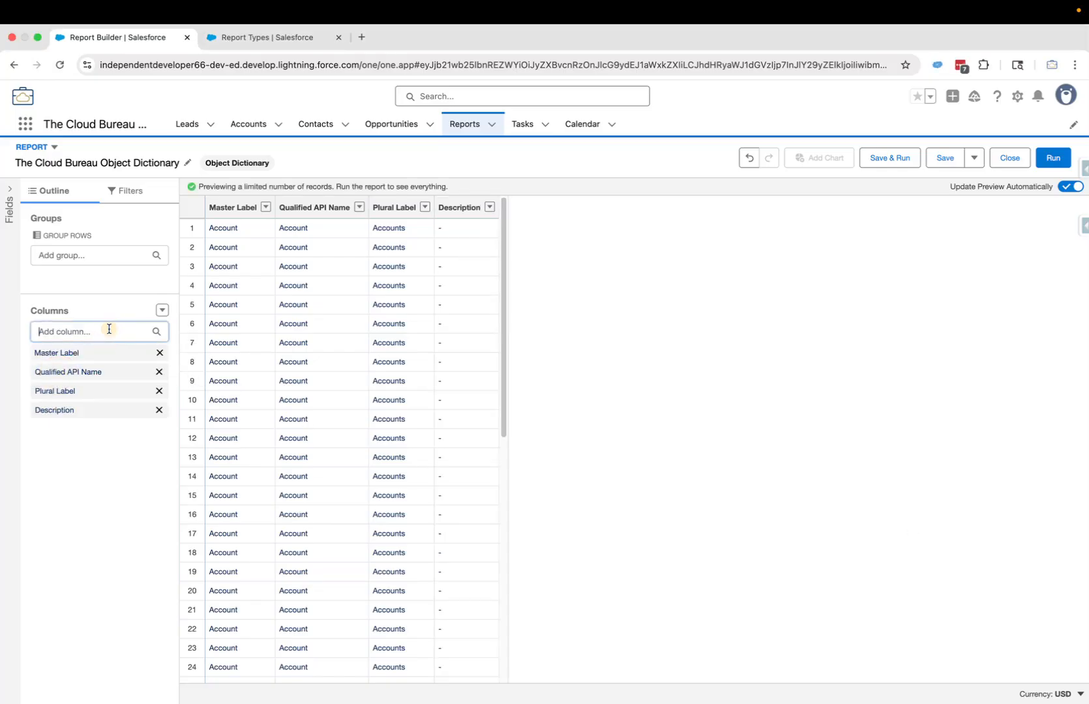
{"action": "type", "text": "Sharing"}
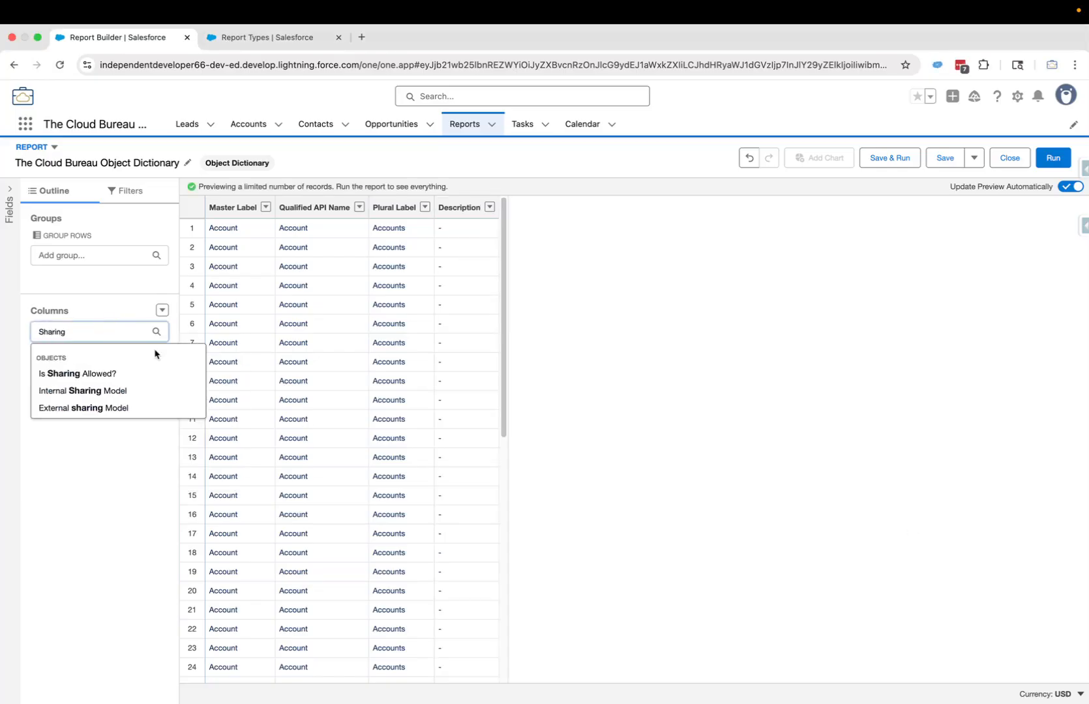
{"action": "left_click", "coordinate": [117, 394]}
{"action": "left_click", "coordinate": [97, 332]}
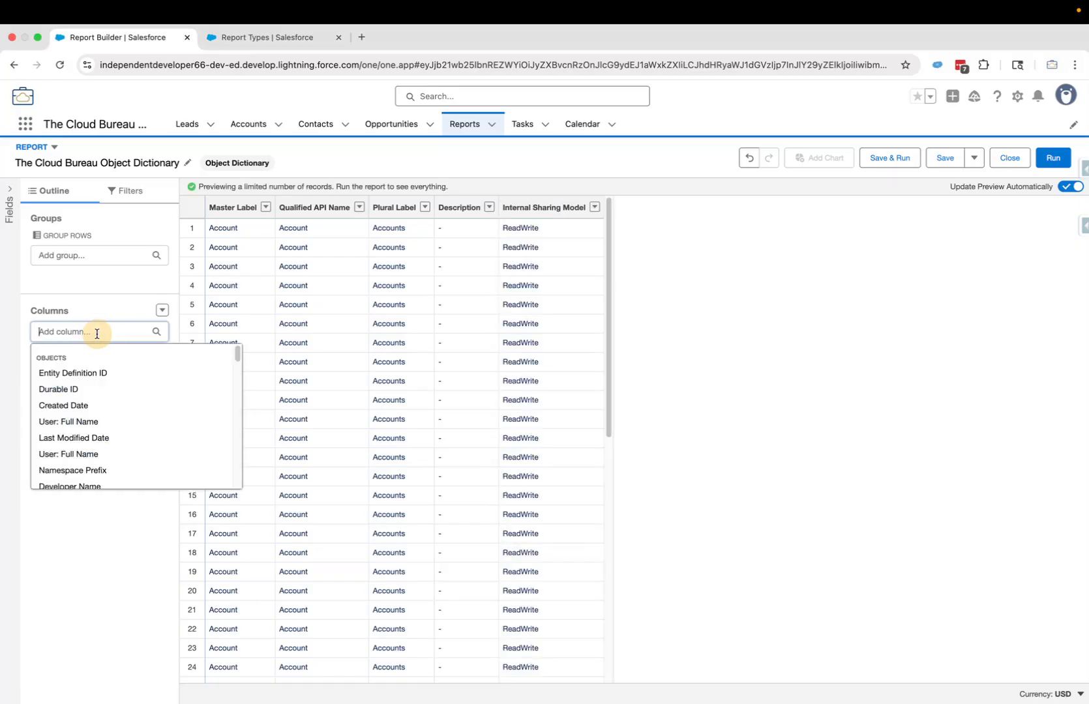
{"action": "type", "text": "External"}
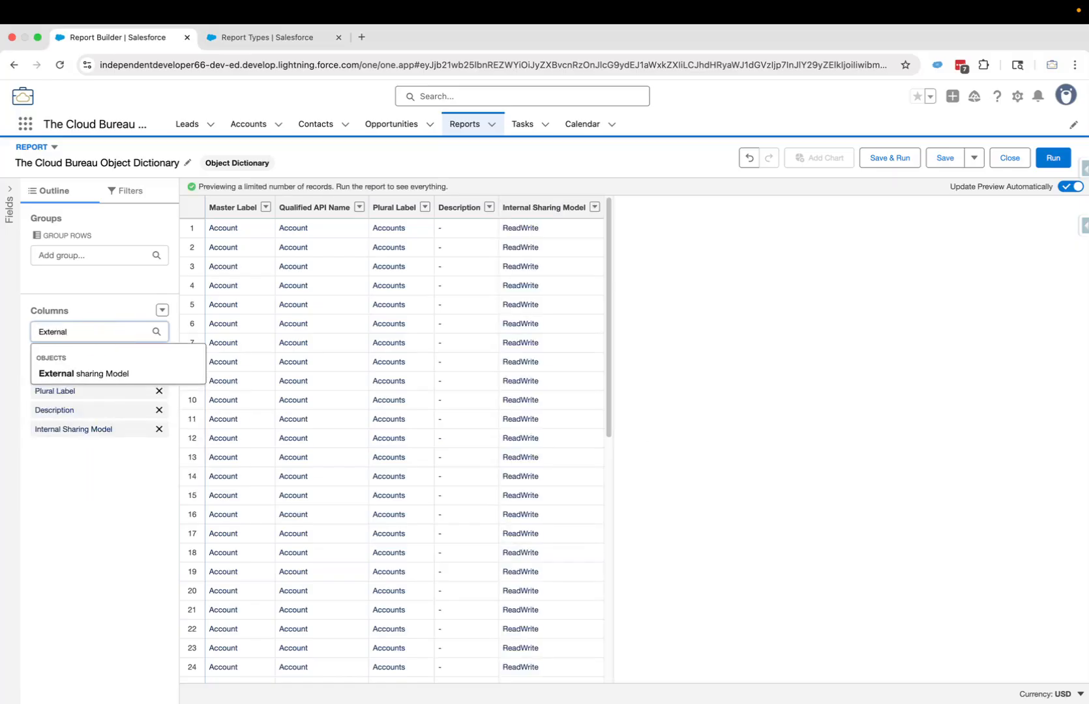
{"action": "left_click", "coordinate": [89, 372]}
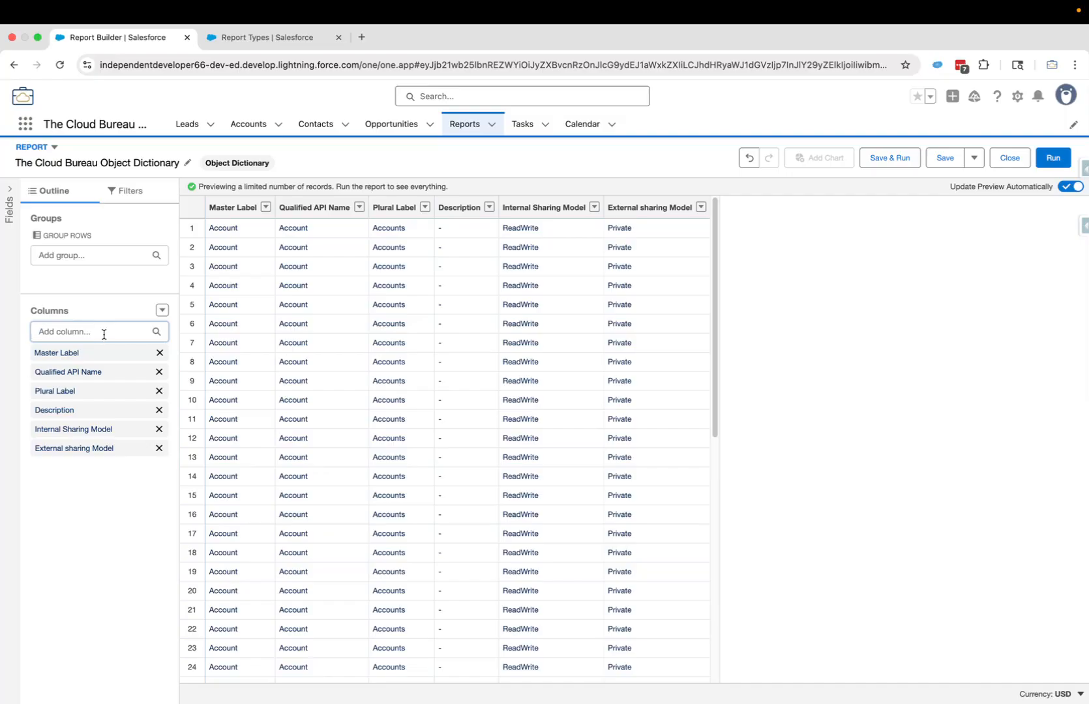
Add the columns Are Reports Enabled?, Are Activities Trackable?, Is Field History Tracked? and Is Searchable? to the report.
{"action": "type", "text": "Repor"}
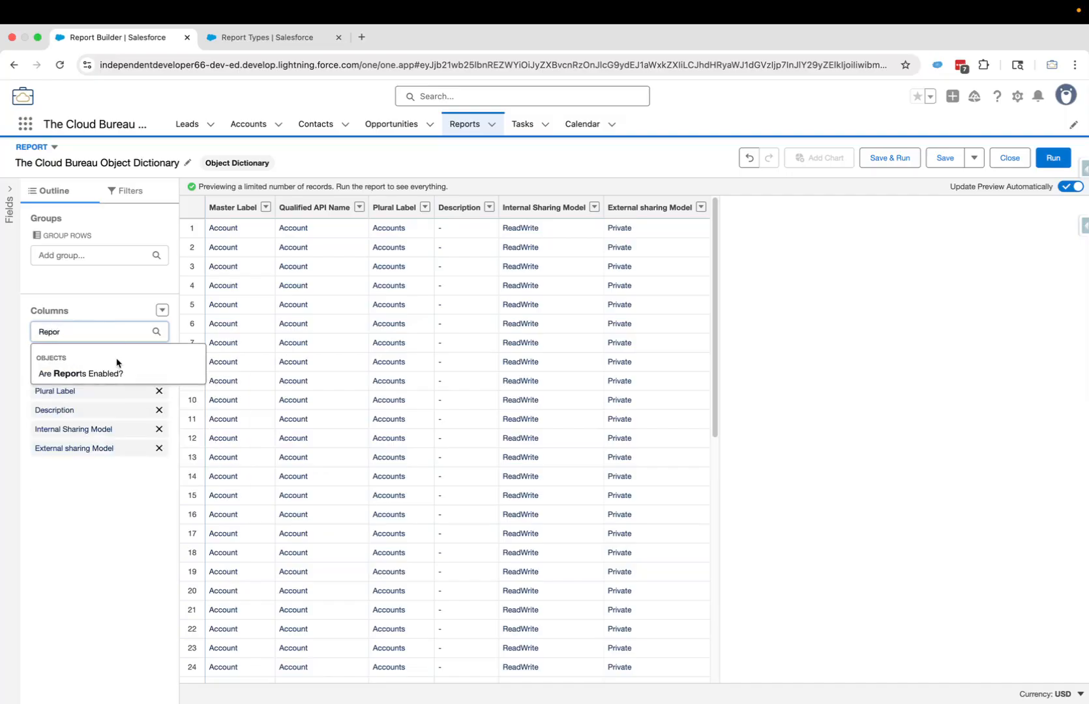
{"action": "left_click", "coordinate": [115, 369]}
{"action": "type", "text": "Ac"}
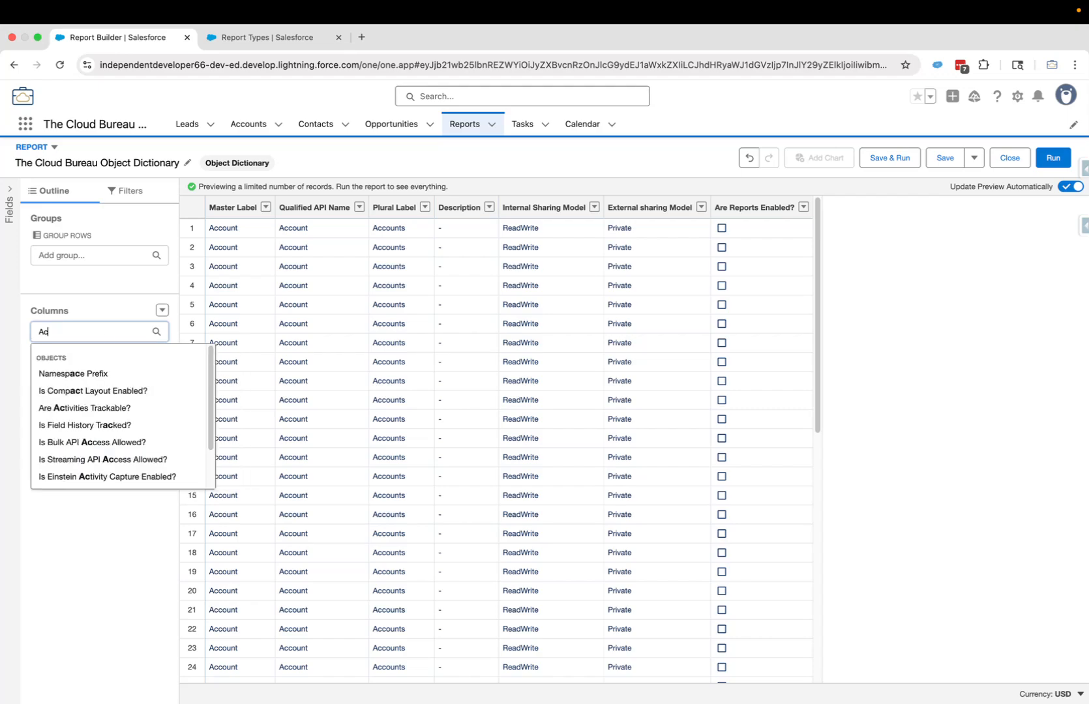
{"action": "type", "text": "tivi"}
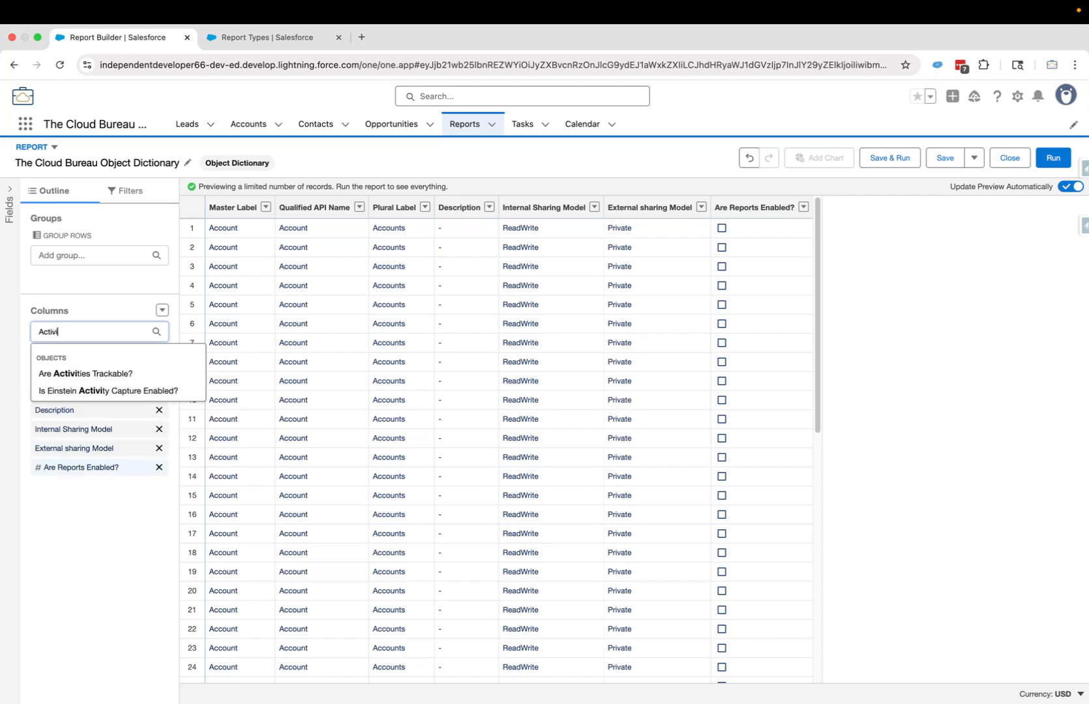
{"action": "left_click", "coordinate": [110, 369]}
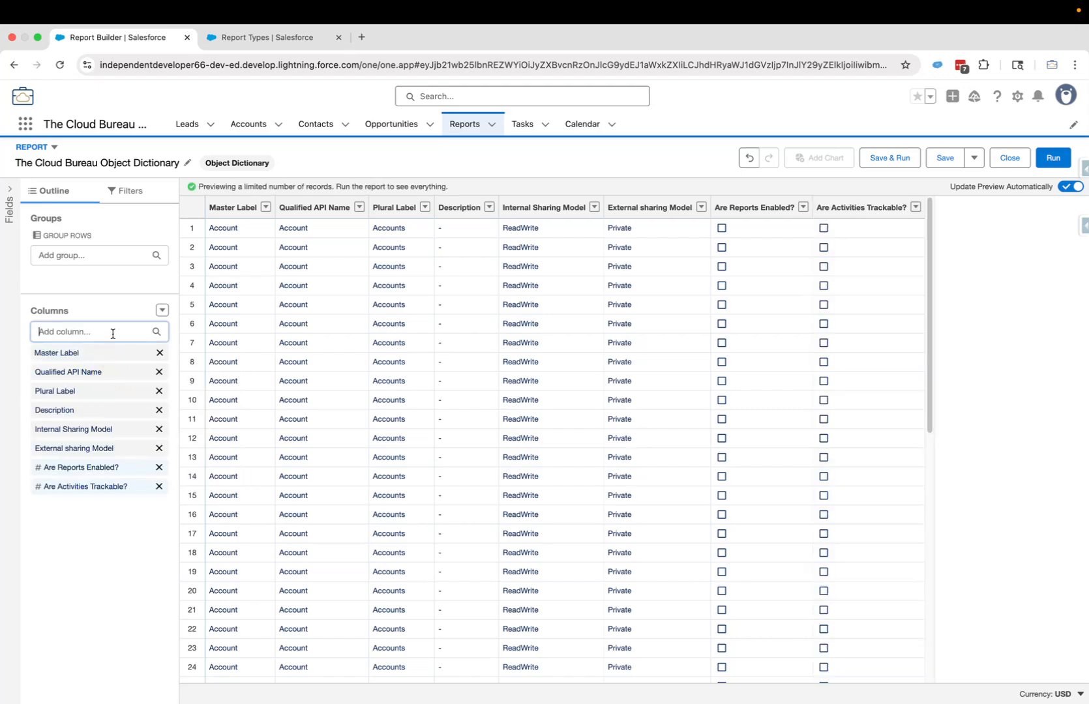
{"action": "type", "text": "Field"}
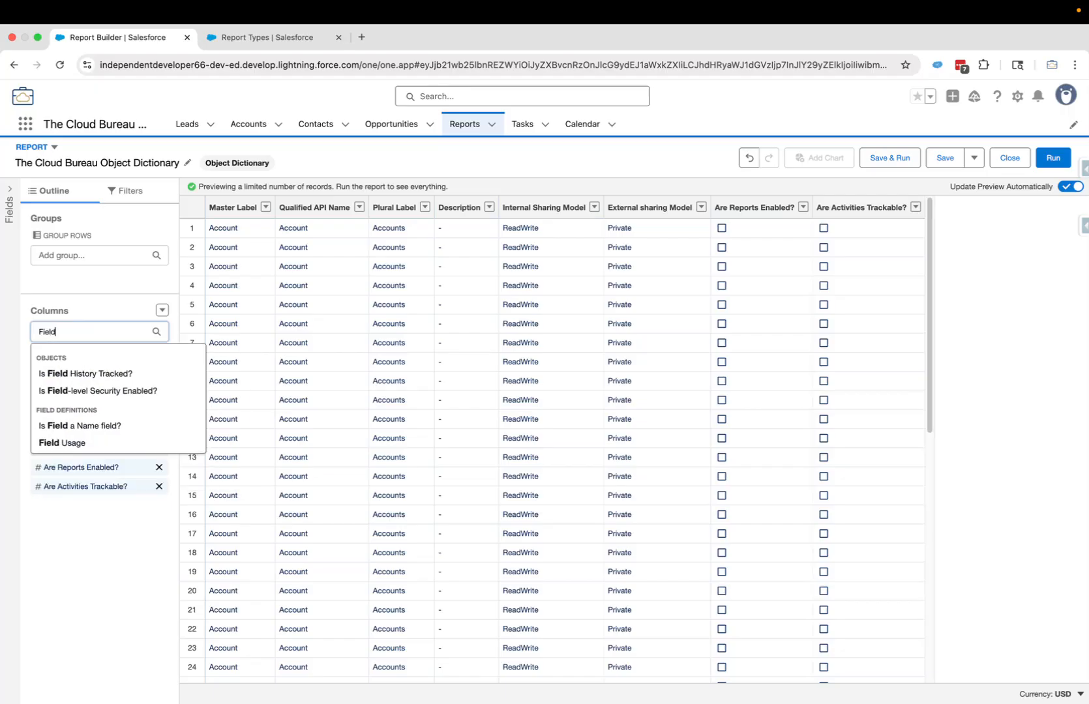
{"action": "left_click", "coordinate": [104, 374]}
{"action": "type", "text": "Searchable"}
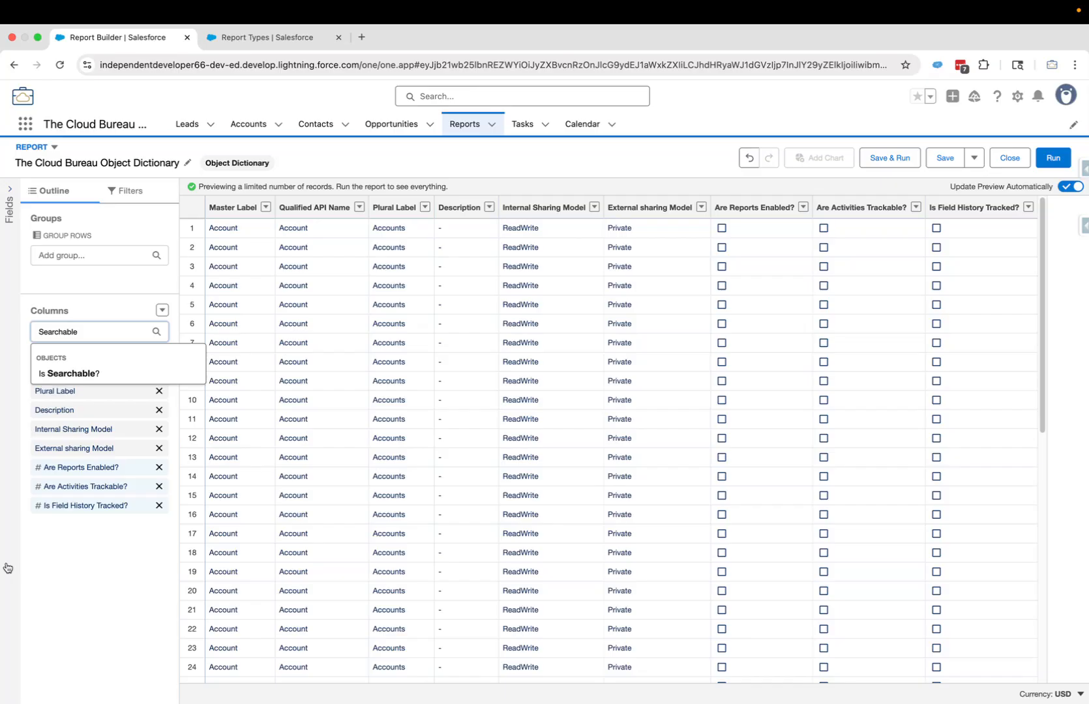
{"action": "left_click", "coordinate": [93, 373]}
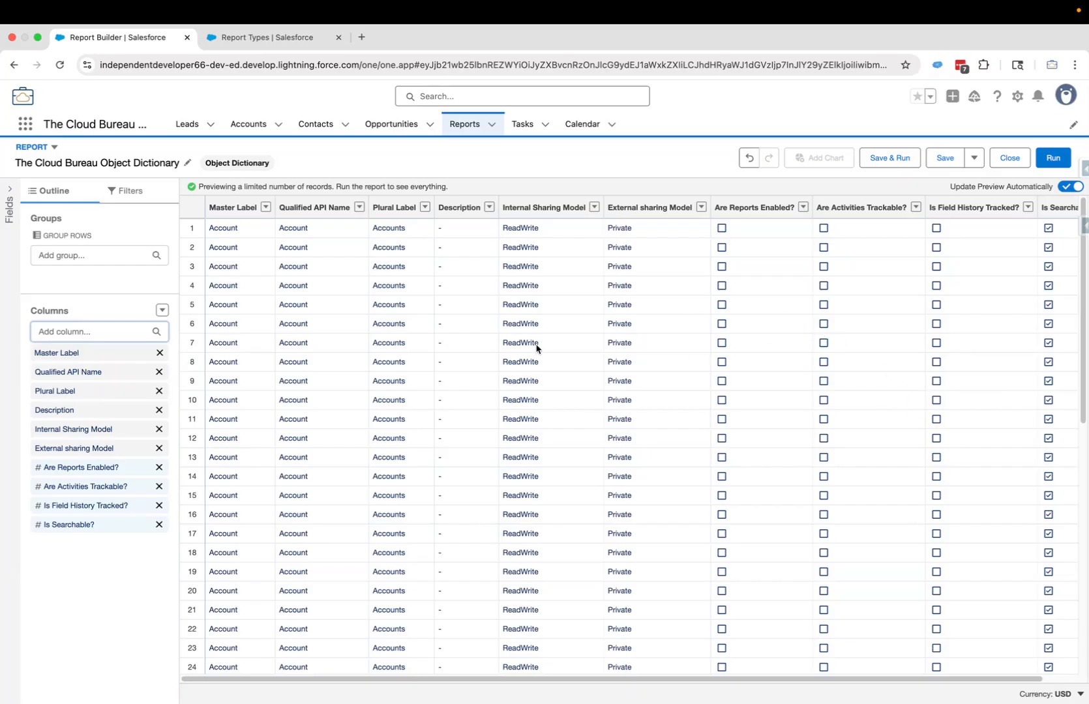
{"action": "left_click", "coordinate": [91, 333]}
{"action": "scroll", "coordinate": [190, 415], "scroll_direction": "down", "scroll_amount": 2}
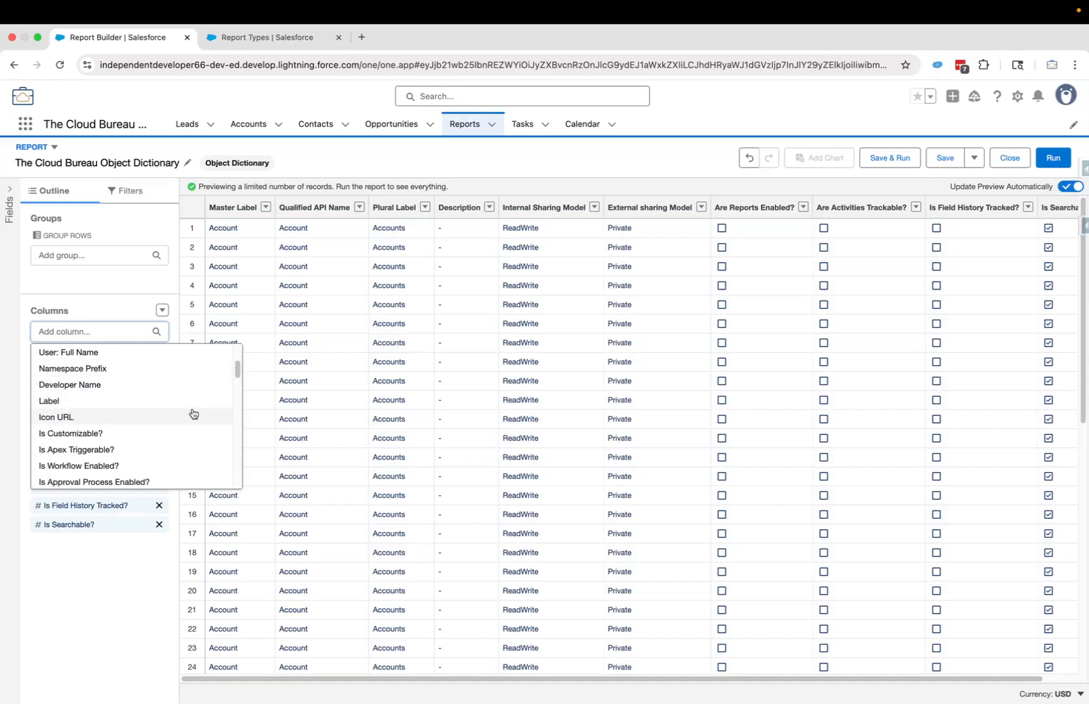
{"action": "scroll", "coordinate": [196, 414], "scroll_direction": "down", "scroll_amount": 3}
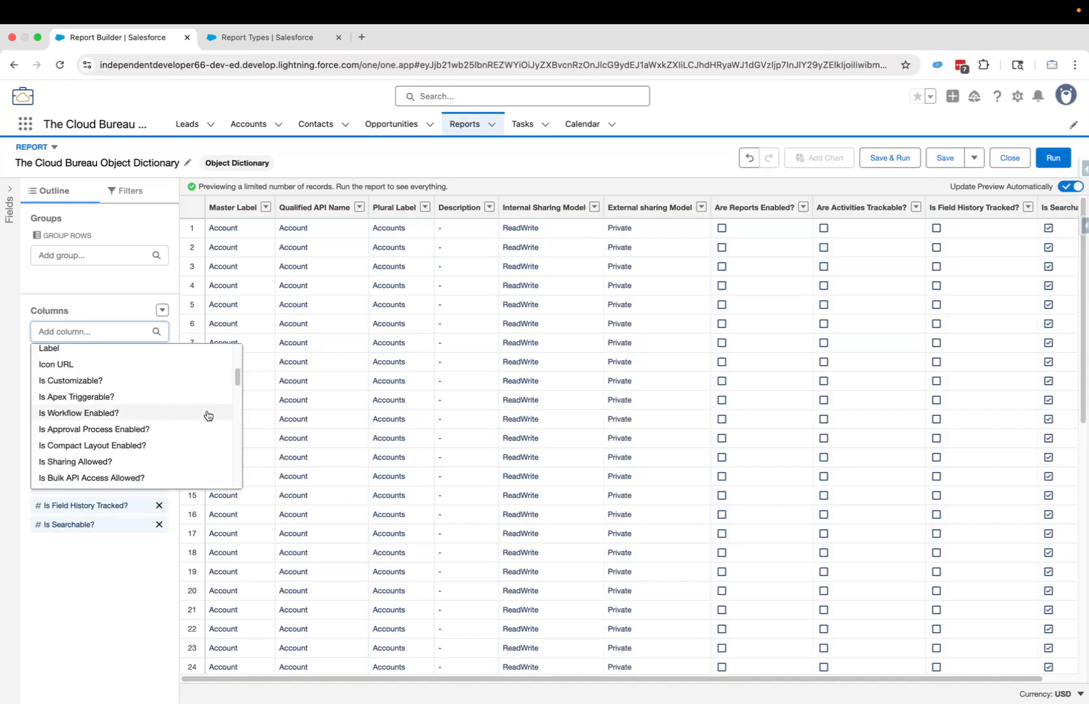
{"action": "scroll", "coordinate": [207, 414], "scroll_direction": "down", "scroll_amount": 1}
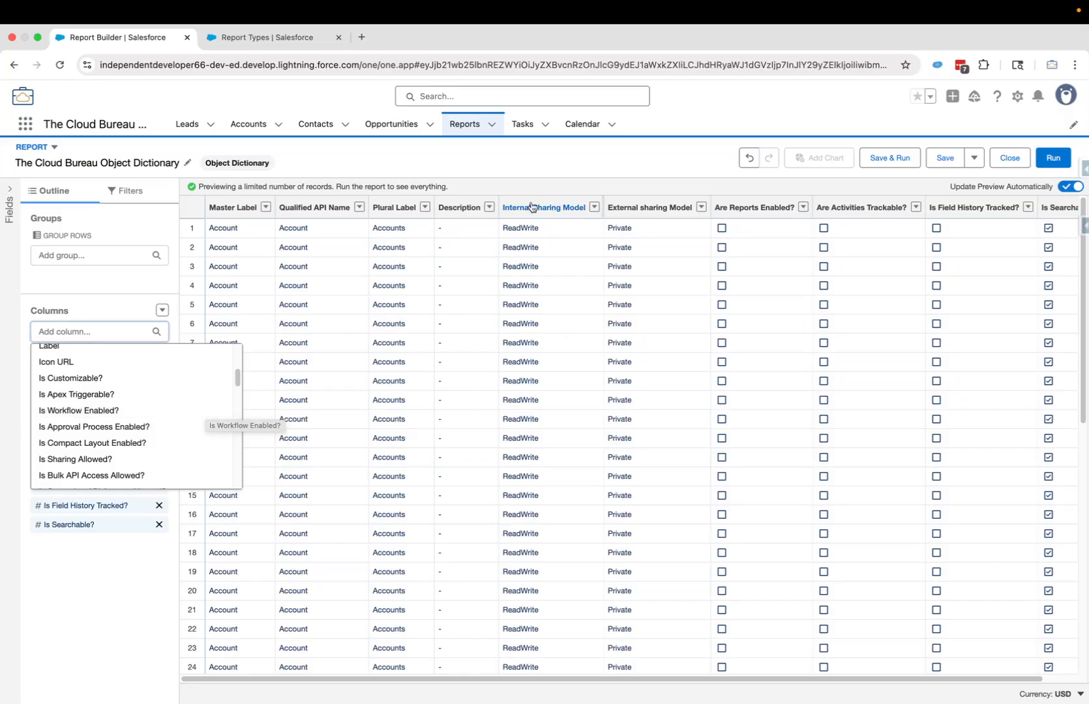
{"action": "left_click", "coordinate": [566, 165]}
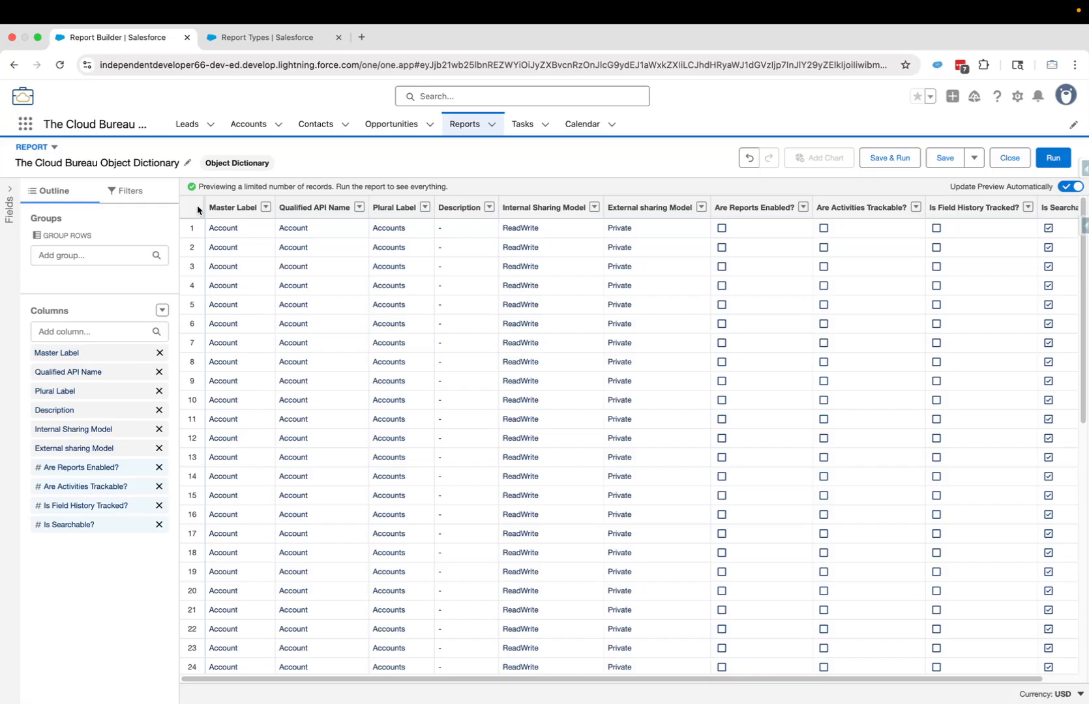
Add a report filter for Is Field a Name field? equals True.
{"action": "left_click", "coordinate": [131, 191]}
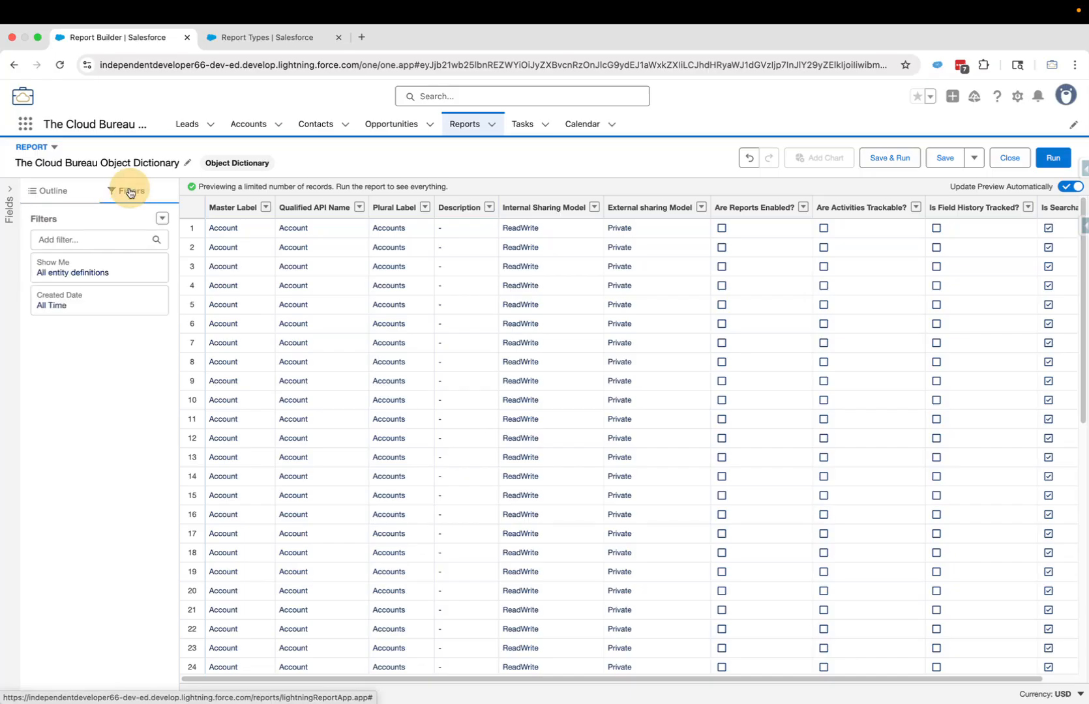
{"action": "left_click", "coordinate": [104, 239]}
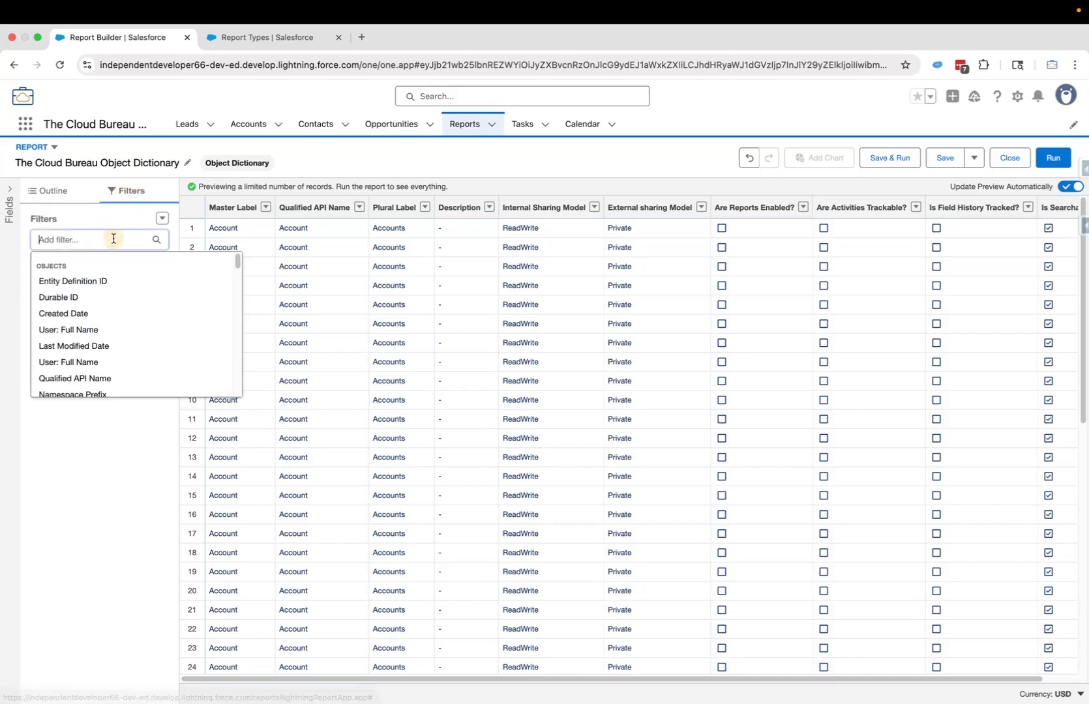
{"action": "type", "text": "Is Fie"}
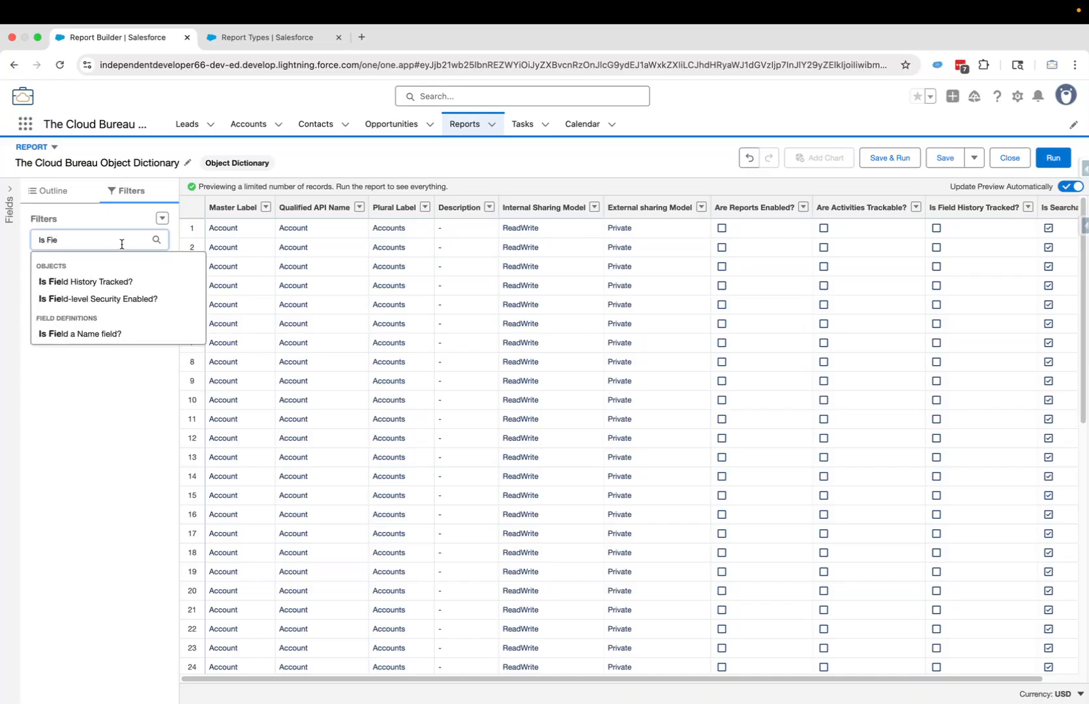
{"action": "left_click", "coordinate": [80, 339]}
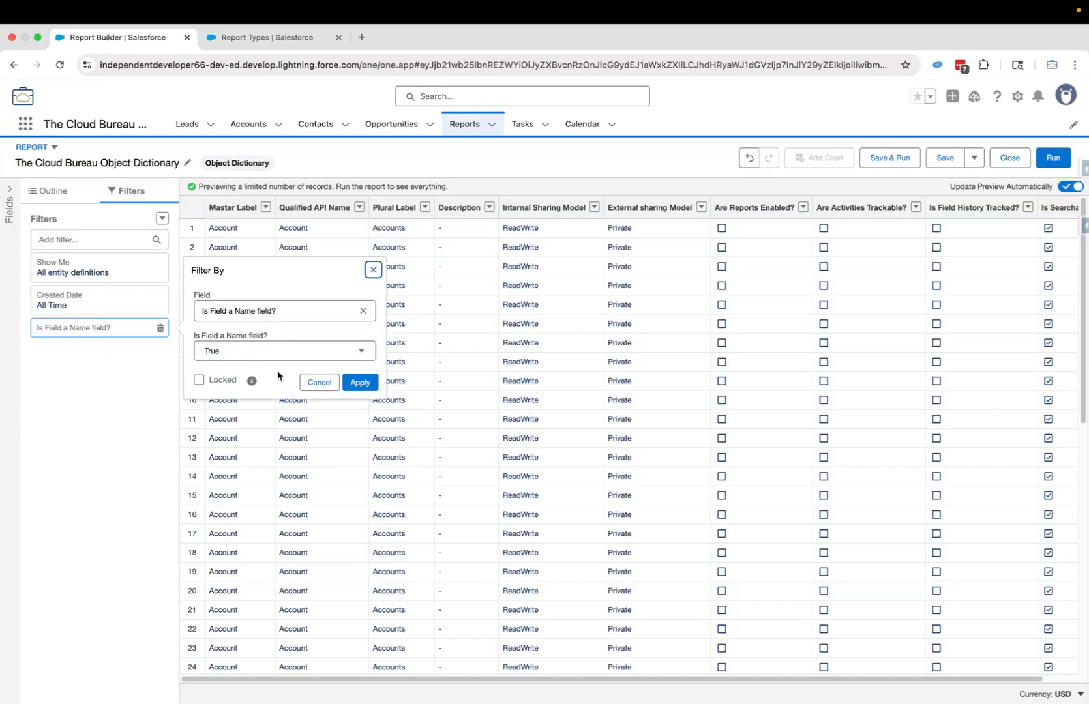
{"action": "left_click", "coordinate": [360, 383]}
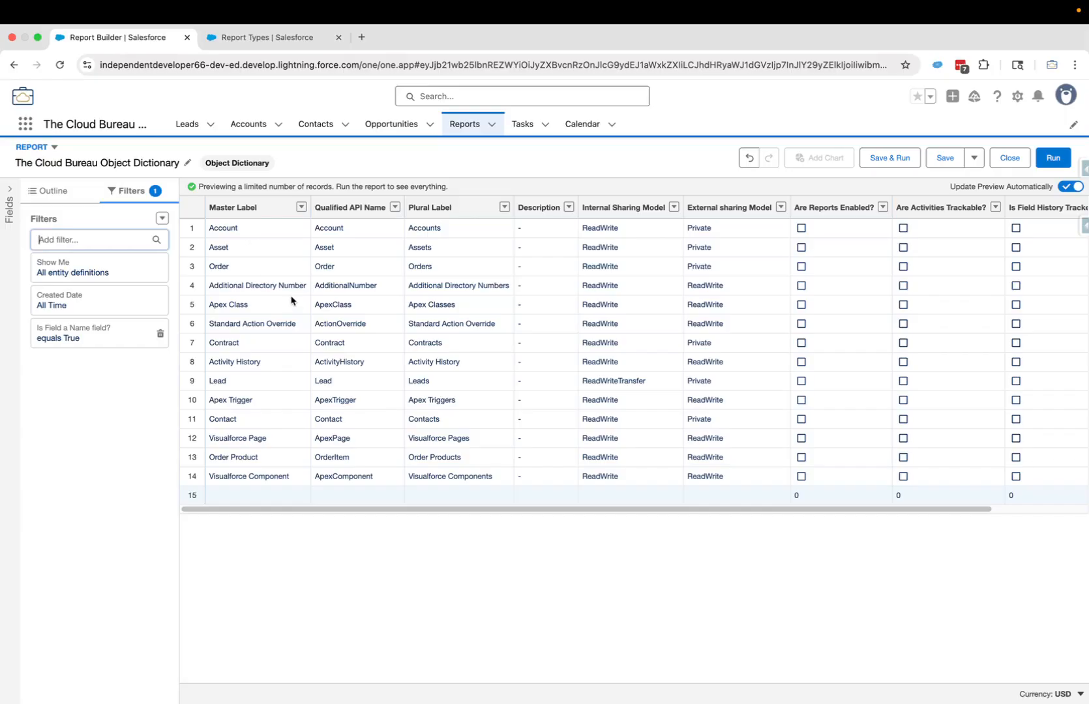
Start saving and running the report, with TheCloudBureauObjectDictionary as the report unique name.
{"action": "left_click", "coordinate": [897, 161]}
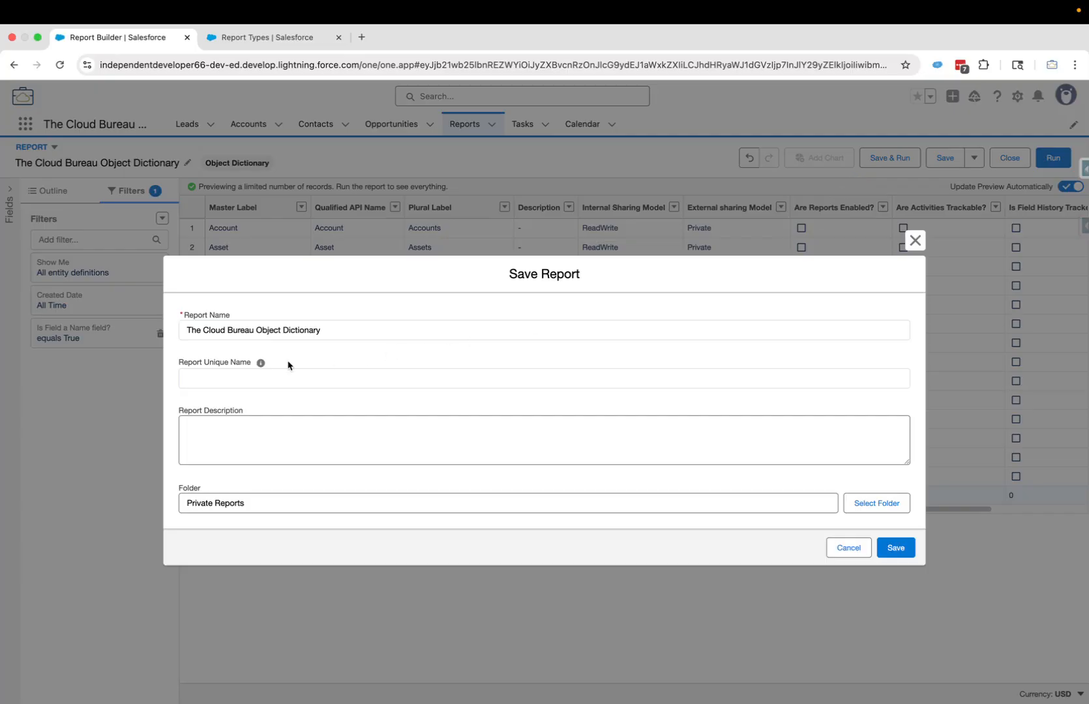
{"action": "left_click", "coordinate": [404, 329]}
{"action": "key", "text": "Tab"}
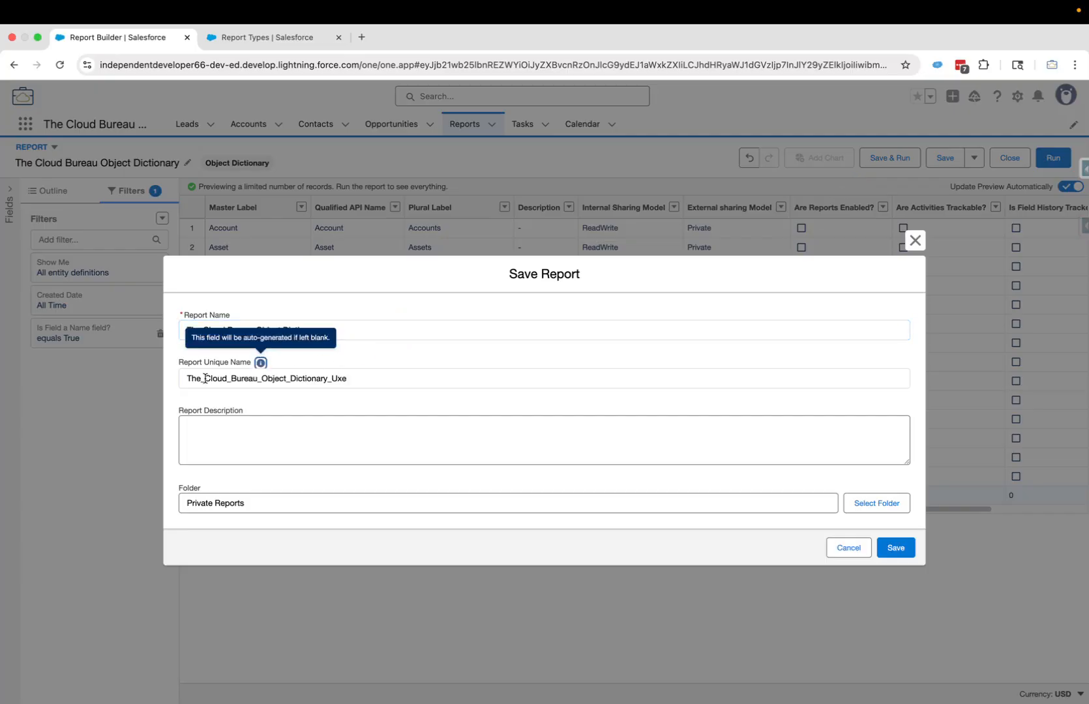
{"action": "left_click", "coordinate": [204, 378]}
{"action": "key", "text": "BackSpace"}
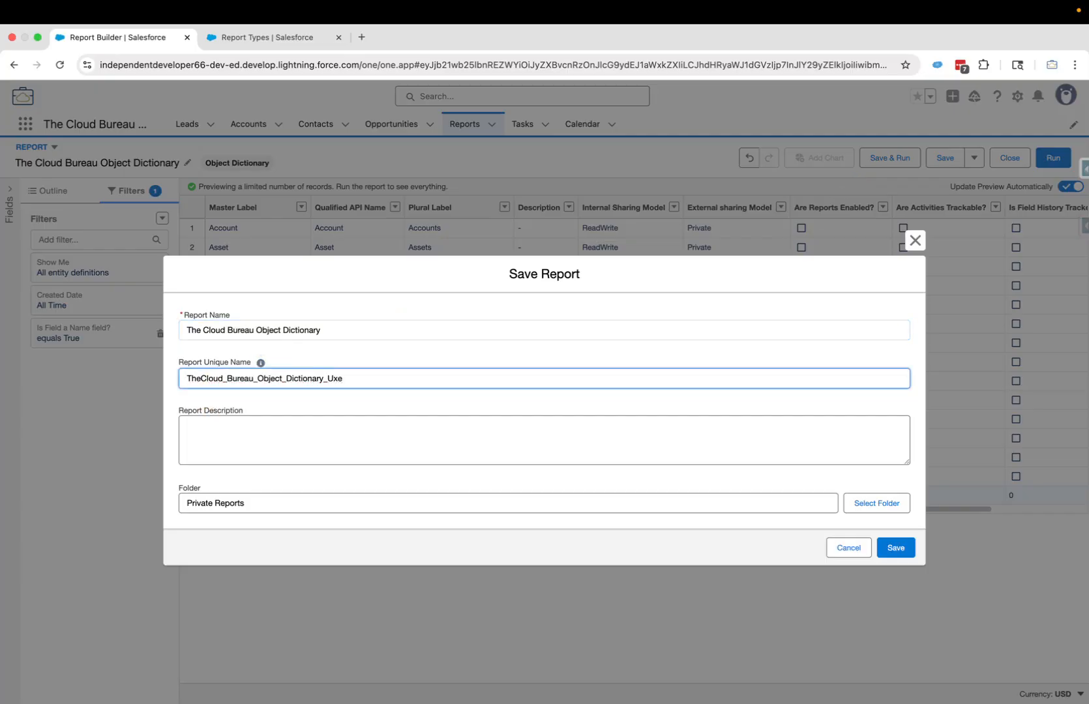
{"action": "key", "text": "Right"}
{"action": "key", "text": "Right"}
{"action": "key", "text": "Right"}
{"action": "key", "text": "Right"}
{"action": "key", "text": "Right"}
{"action": "key", "text": "Right"}
{"action": "key", "text": "BackSpace"}
{"action": "key", "text": "Right"}
{"action": "key", "text": "Right"}
{"action": "key", "text": "Right"}
{"action": "key", "text": "Right"}
{"action": "key", "text": "Right"}
{"action": "key", "text": "Right"}
{"action": "key", "text": "Right"}
{"action": "key", "text": "BackSpace"}
{"action": "key", "text": "Right"}
{"action": "key", "text": "Right"}
{"action": "key", "text": "Right"}
{"action": "key", "text": "Right"}
{"action": "key", "text": "Right"}
{"action": "key", "text": "Right"}
{"action": "key", "text": "Right"}
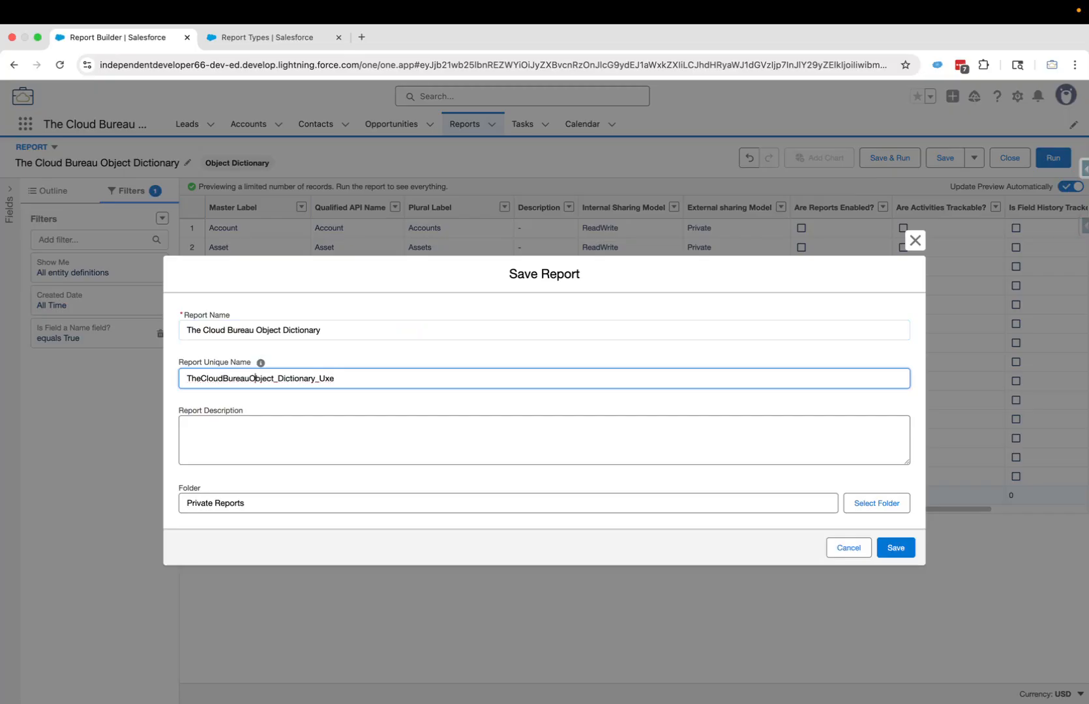
{"action": "key", "text": "BackSpace"}
{"action": "left_click_drag", "start_coordinate": [313, 378], "coordinate": [339, 379]}
{"action": "key", "text": "BackSpace"}
Choose the Data Dictionary Reports folder for the report and complete the save.
{"action": "left_click", "coordinate": [871, 505]}
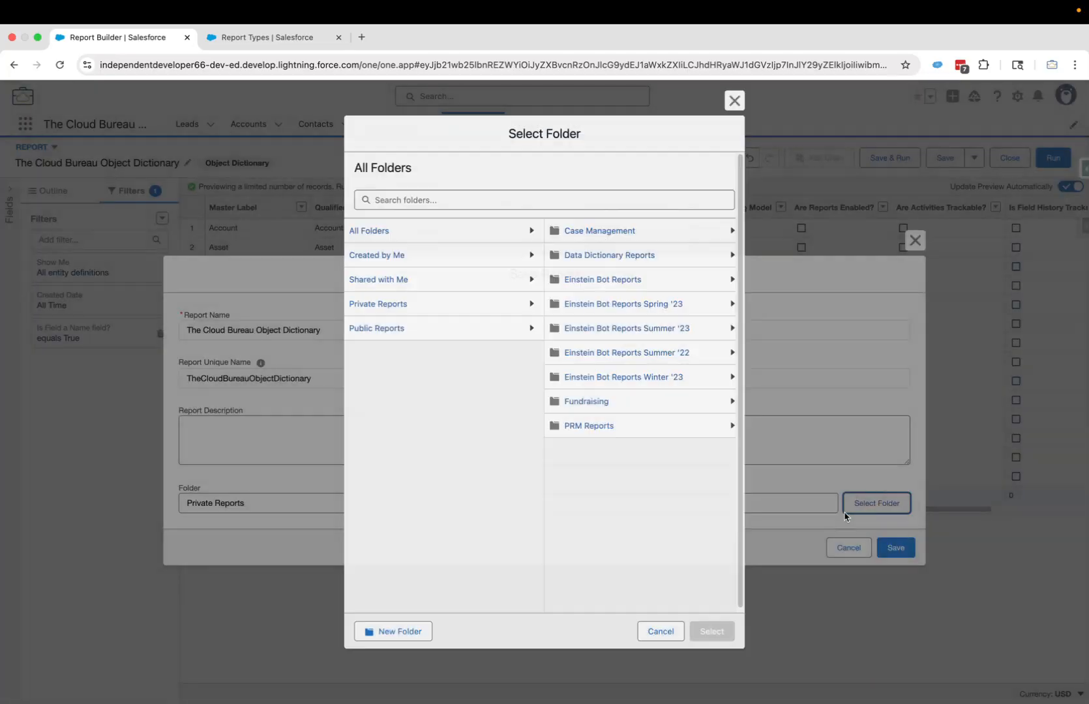
{"action": "left_click", "coordinate": [627, 258]}
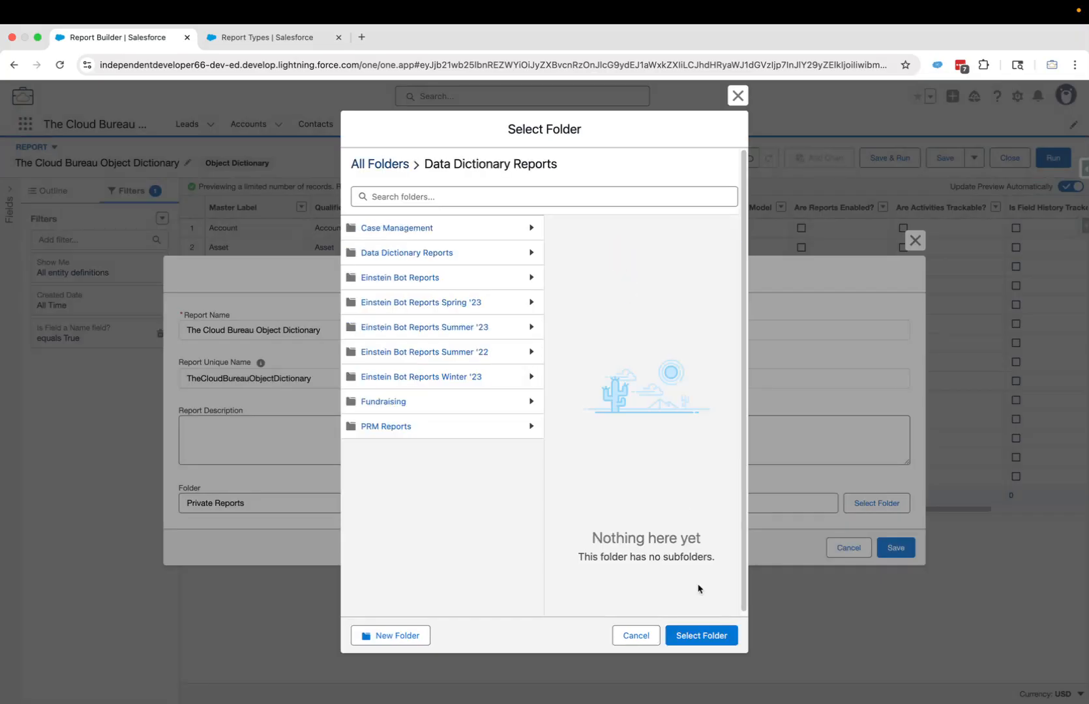
{"action": "left_click", "coordinate": [704, 636]}
{"action": "left_click", "coordinate": [903, 548]}
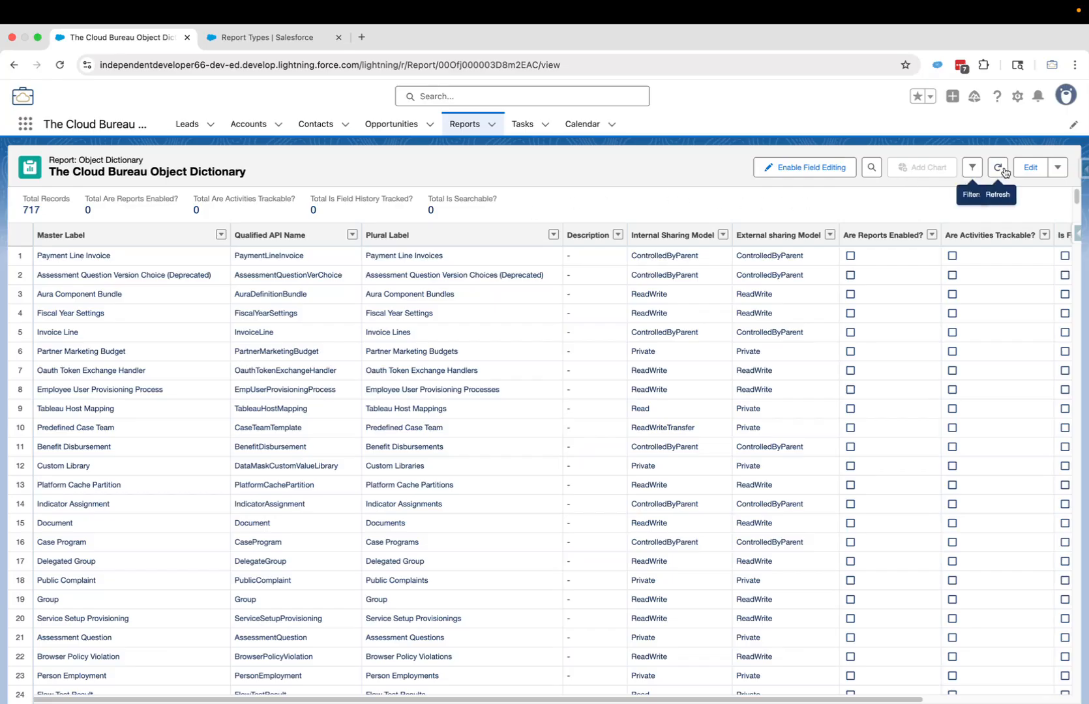
Edit the report to add a Field Usage equals Active filter, and save and run it.
{"action": "left_click", "coordinate": [1030, 167]}
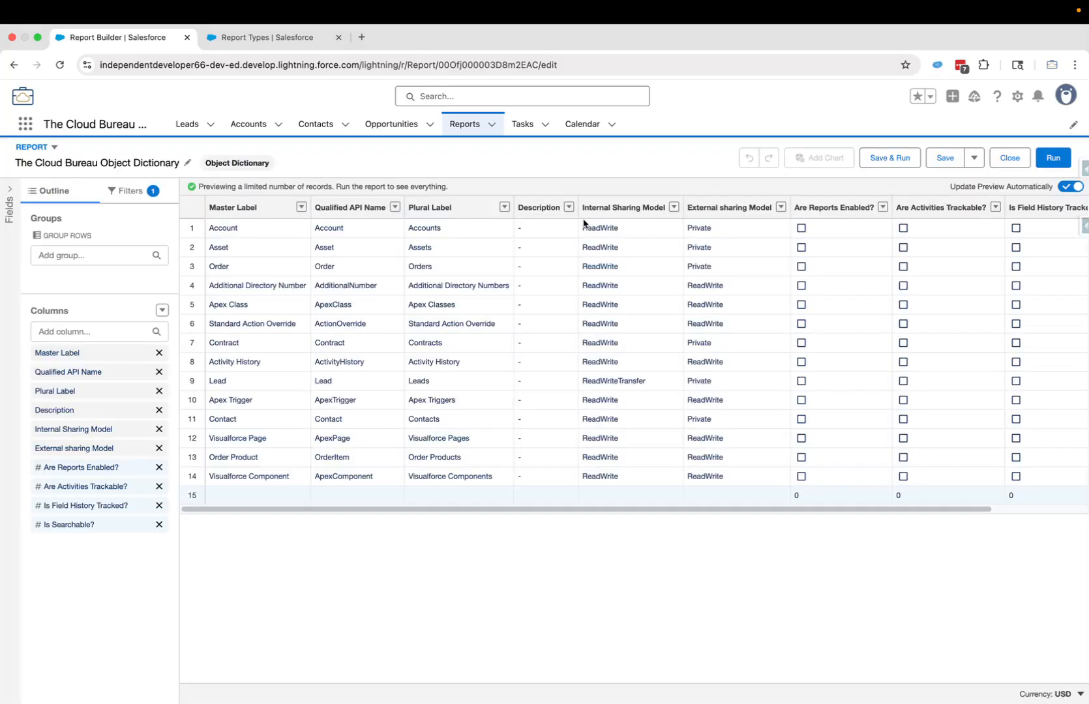
{"action": "left_click", "coordinate": [135, 192]}
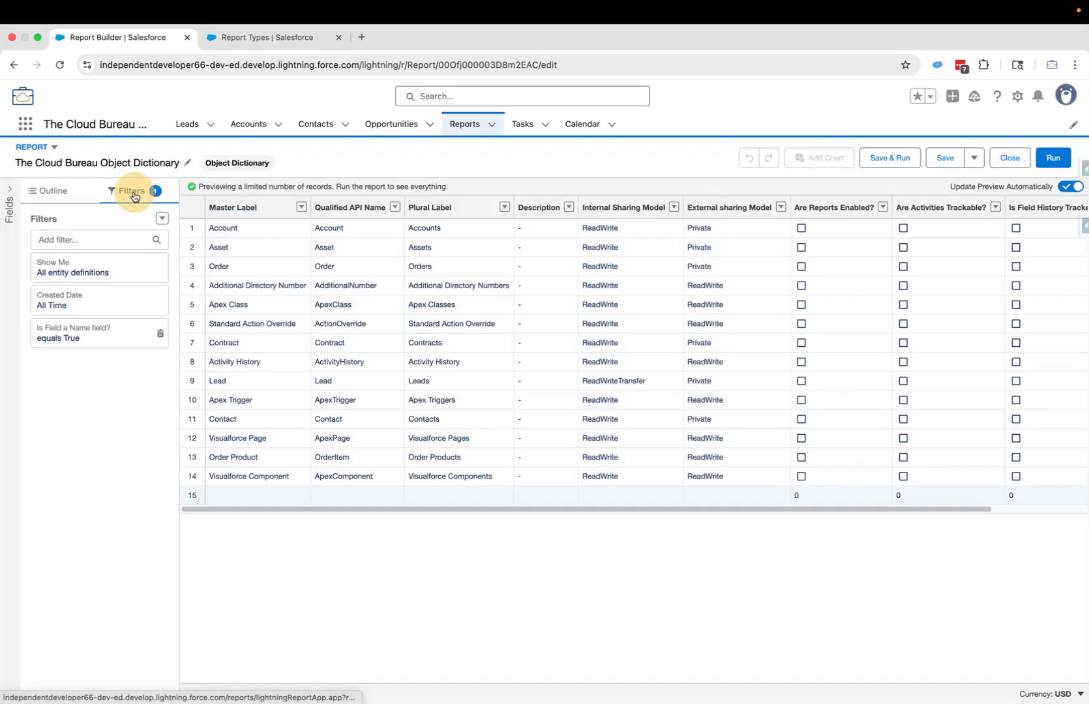
{"action": "left_click", "coordinate": [143, 239]}
{"action": "type", "text": "Field"}
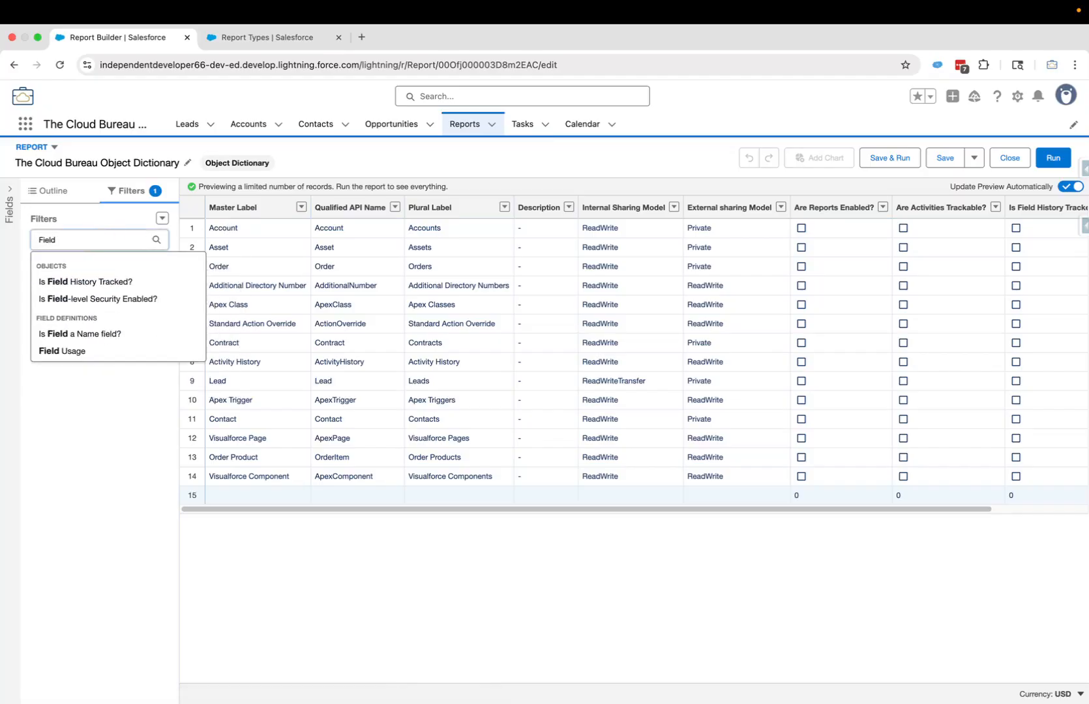
{"action": "left_click", "coordinate": [53, 351]}
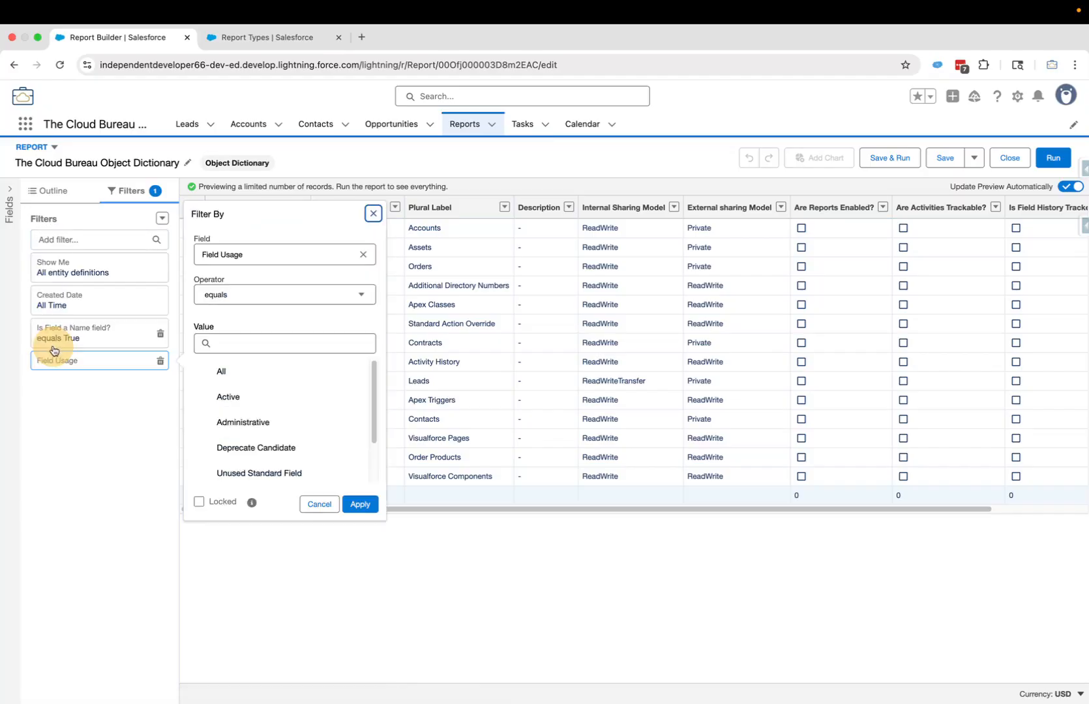
{"action": "left_click", "coordinate": [264, 395]}
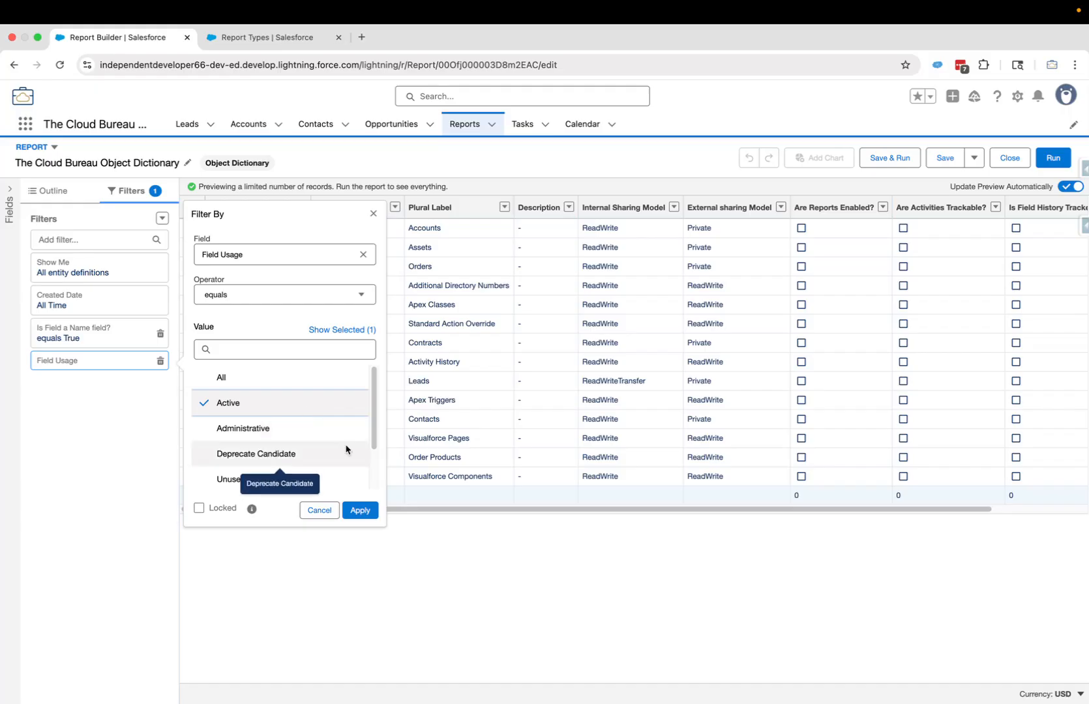
{"action": "left_click", "coordinate": [360, 510]}
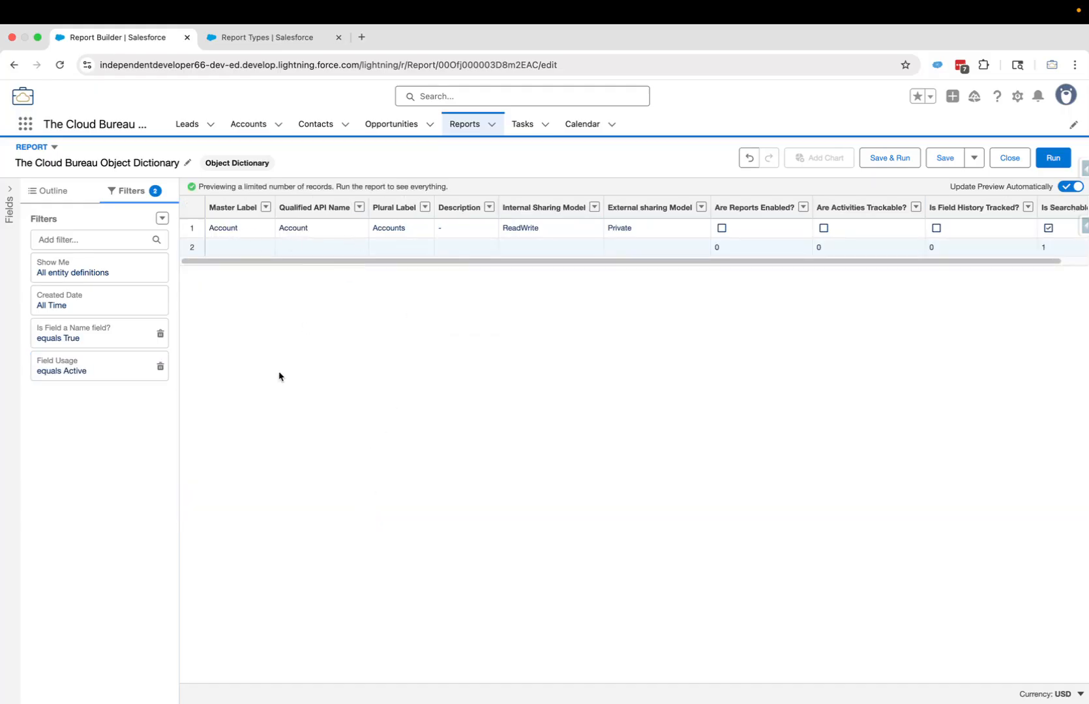
{"action": "left_click", "coordinate": [888, 163]}
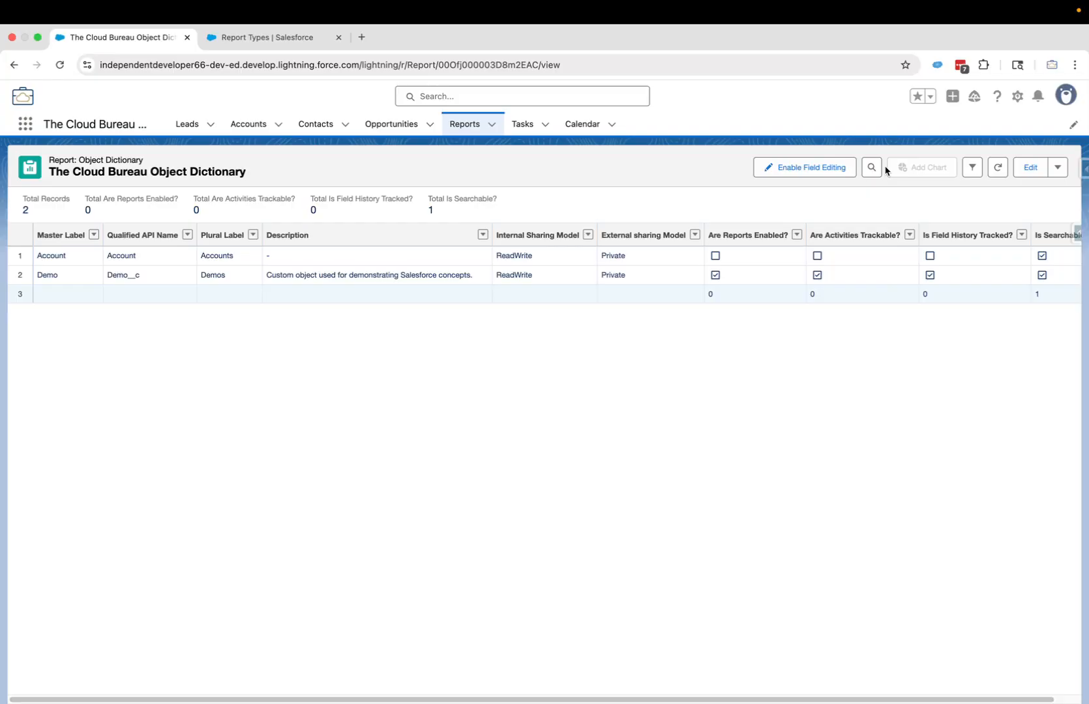
Review the filters applied to the Object Dictionary report.
{"action": "left_click", "coordinate": [971, 167]}
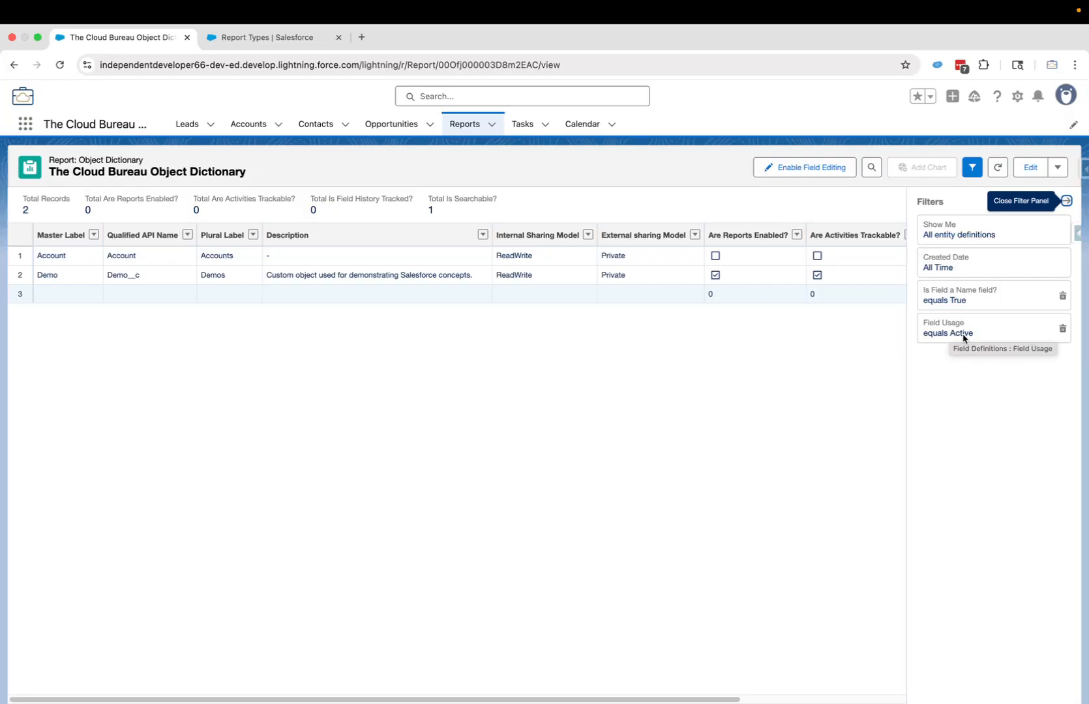
{"action": "left_click", "coordinate": [1066, 201]}
{"action": "left_click", "coordinate": [670, 209]}
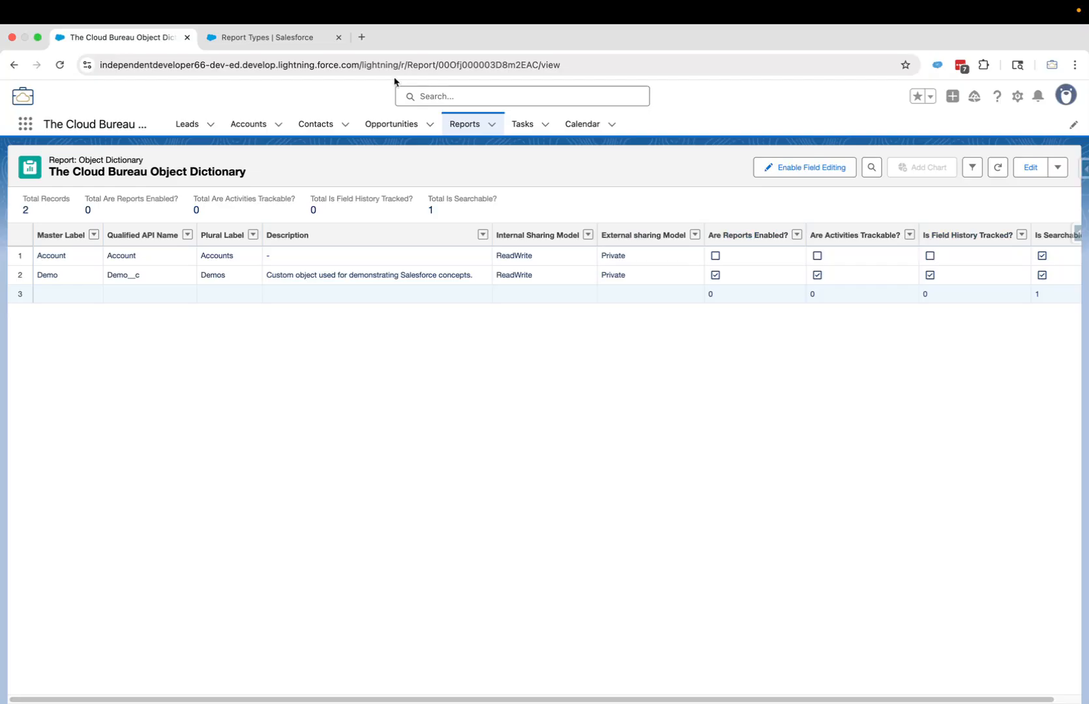
Enable Account History in the Account object's history tracking settings in Object Manager and save.
{"action": "left_click", "coordinate": [257, 37]}
{"action": "left_click", "coordinate": [165, 126]}
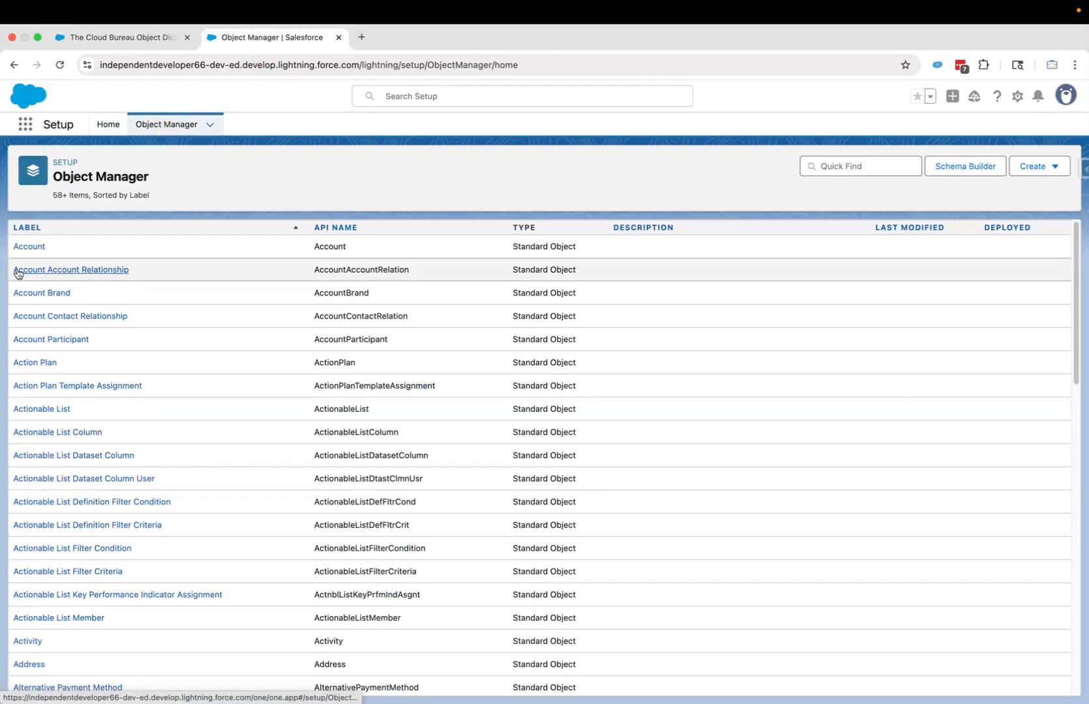
{"action": "left_click", "coordinate": [26, 247]}
{"action": "left_click", "coordinate": [101, 257]}
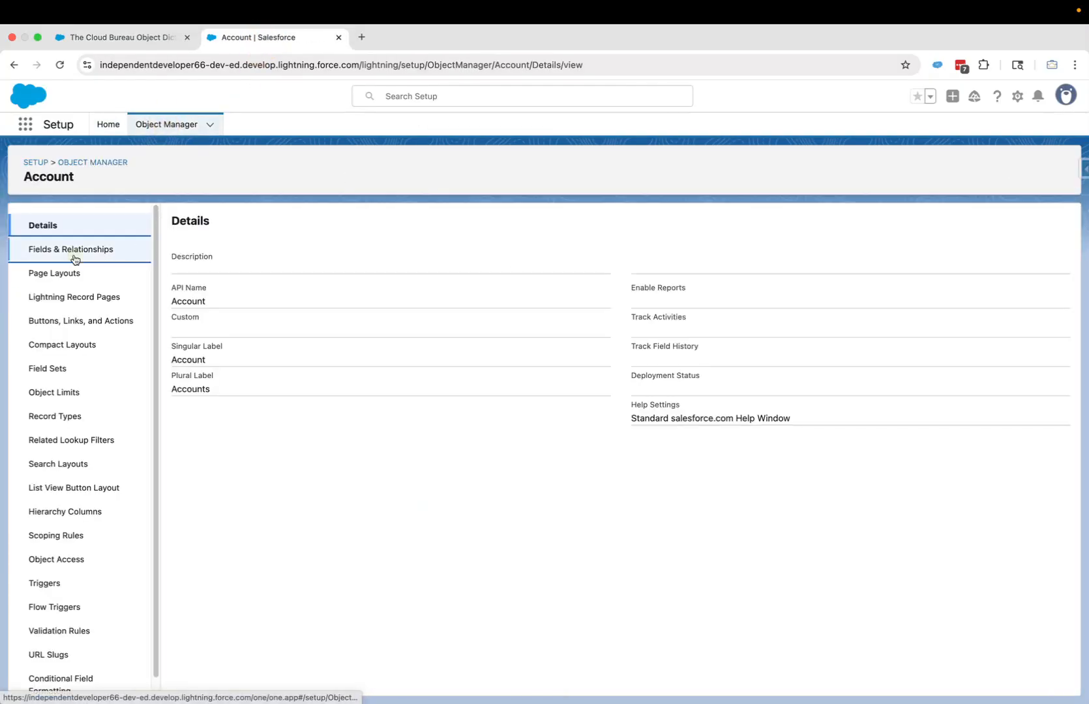
{"action": "left_click", "coordinate": [1025, 224]}
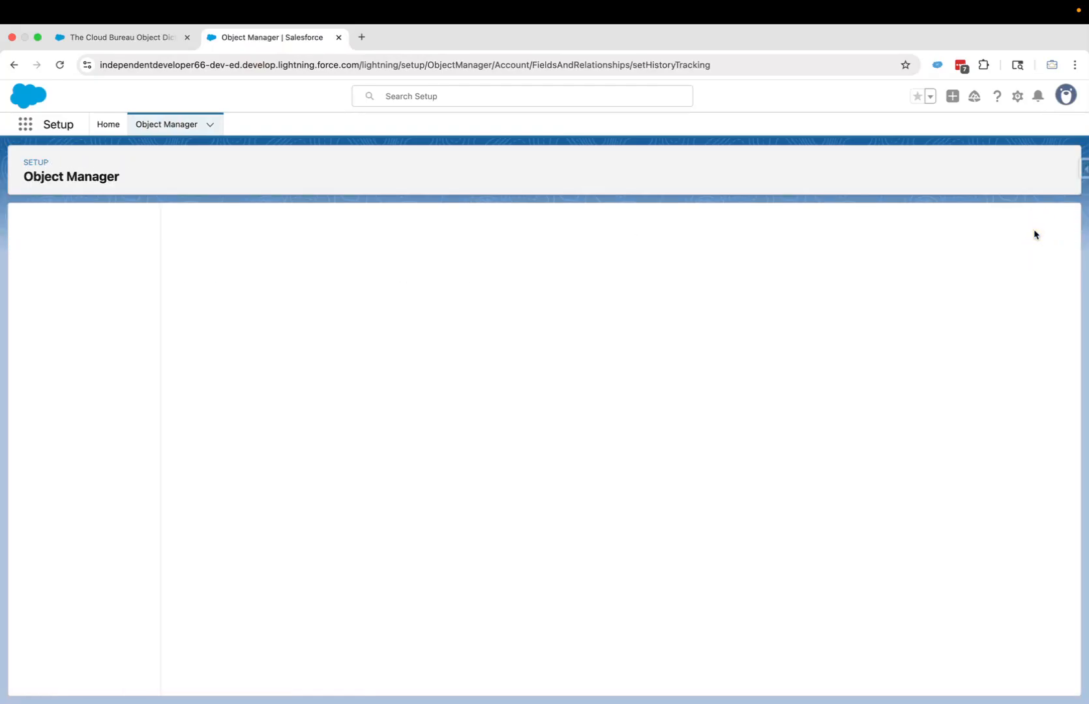
{"action": "left_click", "coordinate": [184, 252]}
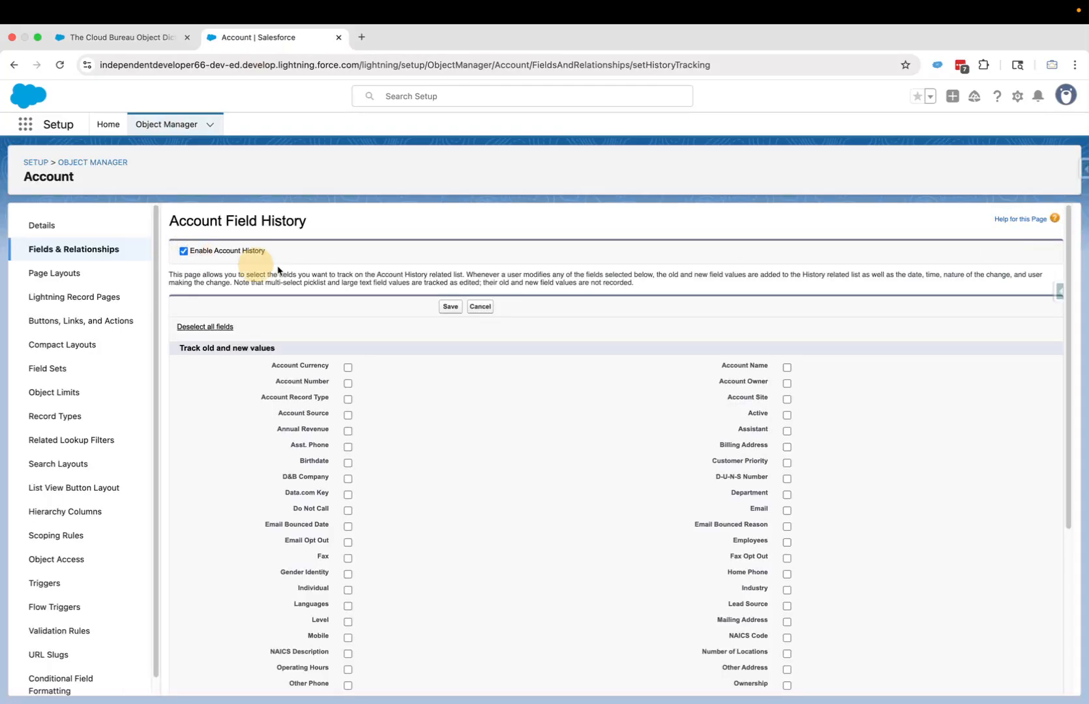
{"action": "left_click", "coordinate": [448, 308]}
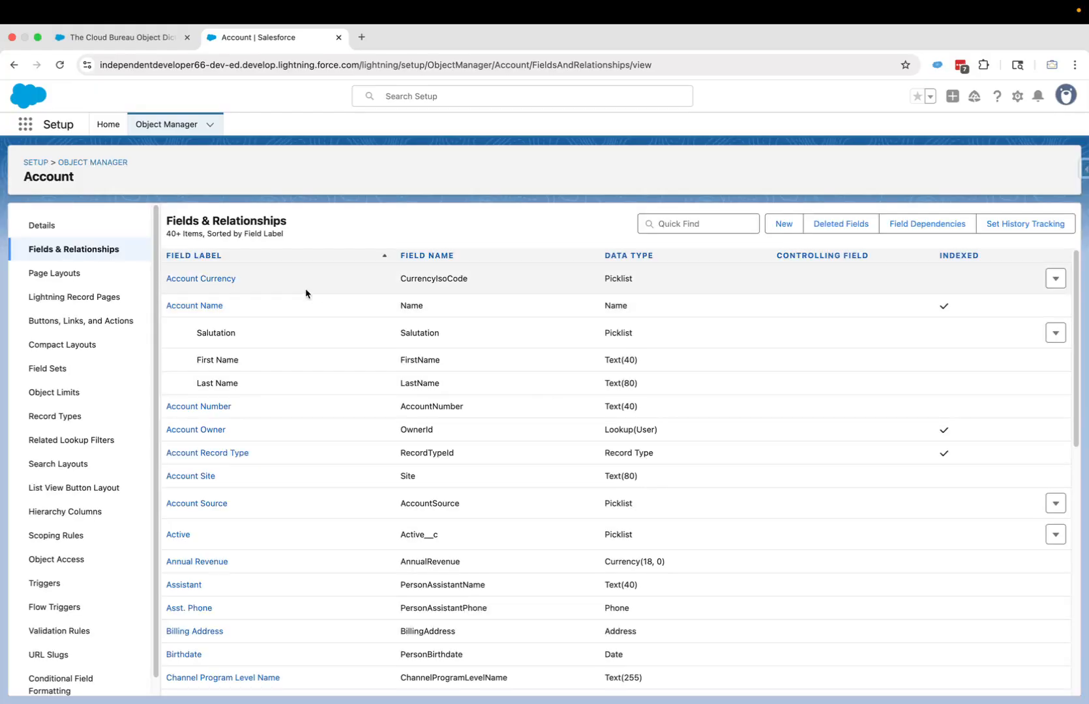
Turn on field history tracking for the Account Name field of the Account object and save.
{"action": "left_click", "coordinate": [1007, 225]}
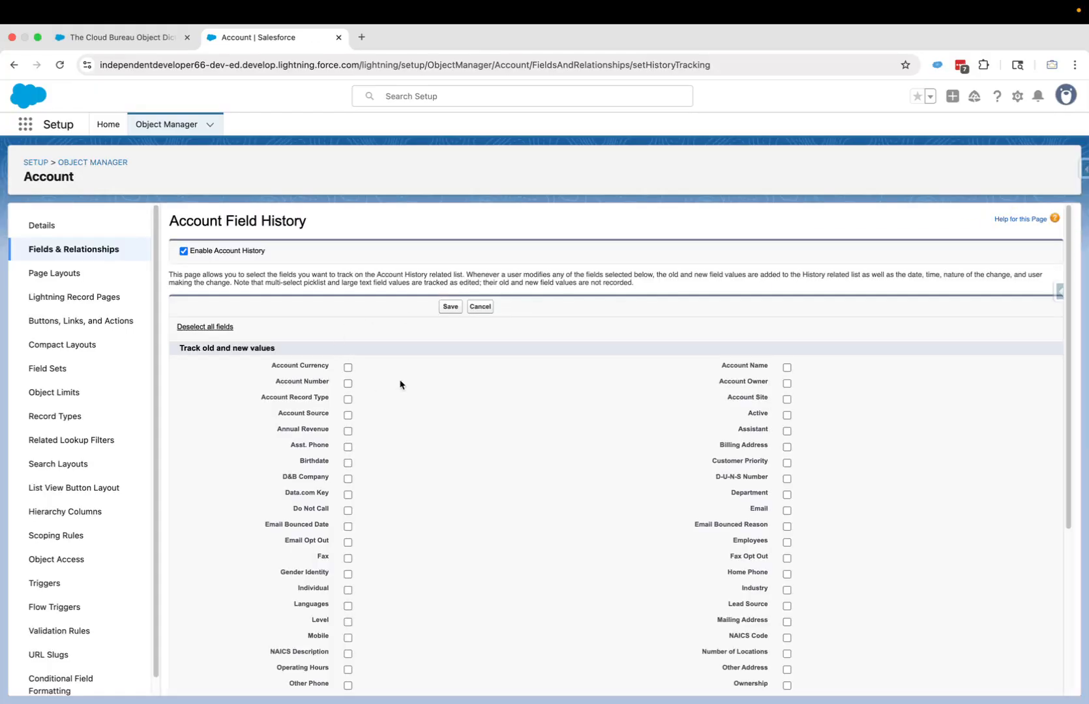
{"action": "scroll", "coordinate": [399, 384], "scroll_direction": "down", "scroll_amount": 1}
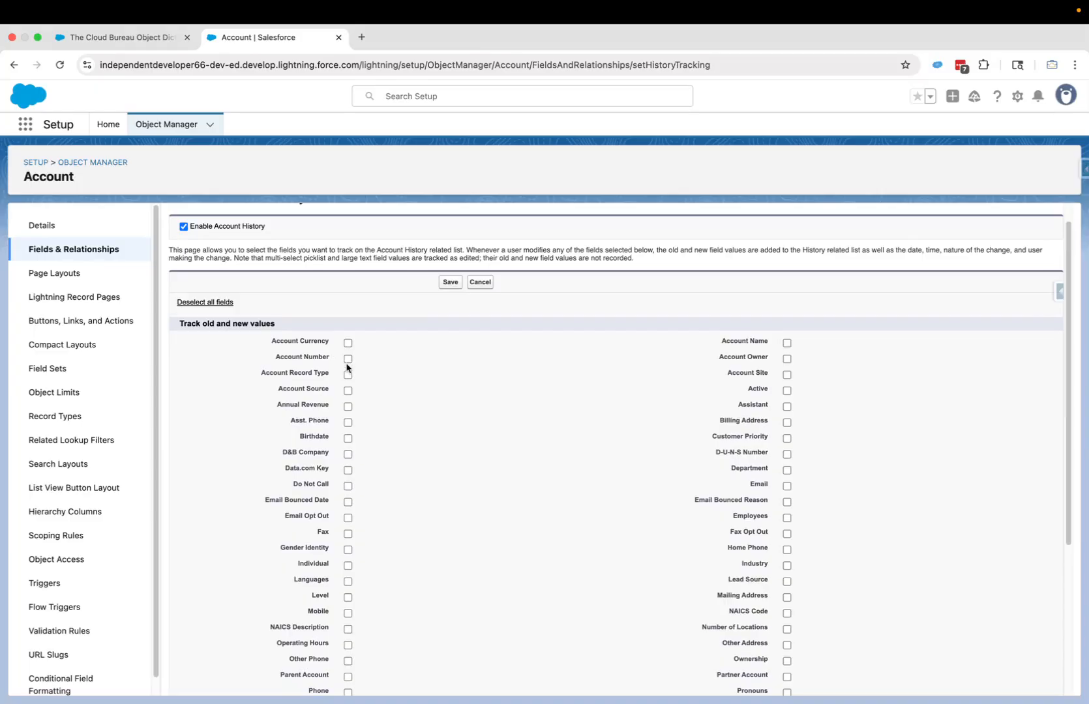
{"action": "scroll", "coordinate": [362, 386], "scroll_direction": "down", "scroll_amount": 1}
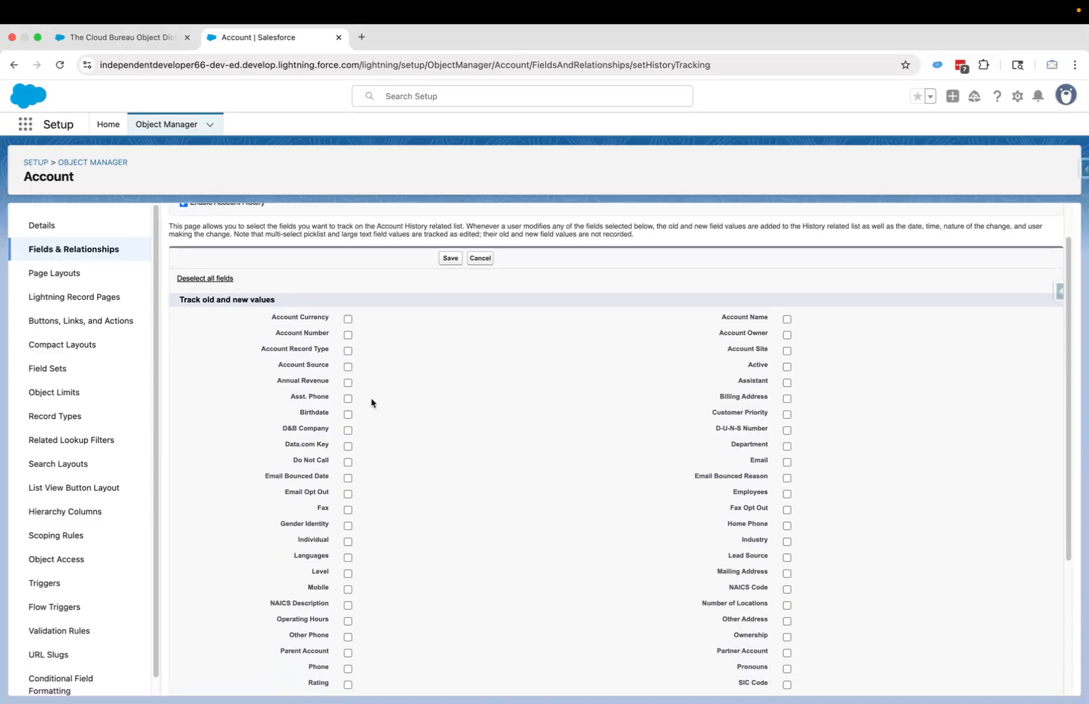
{"action": "left_click", "coordinate": [786, 318]}
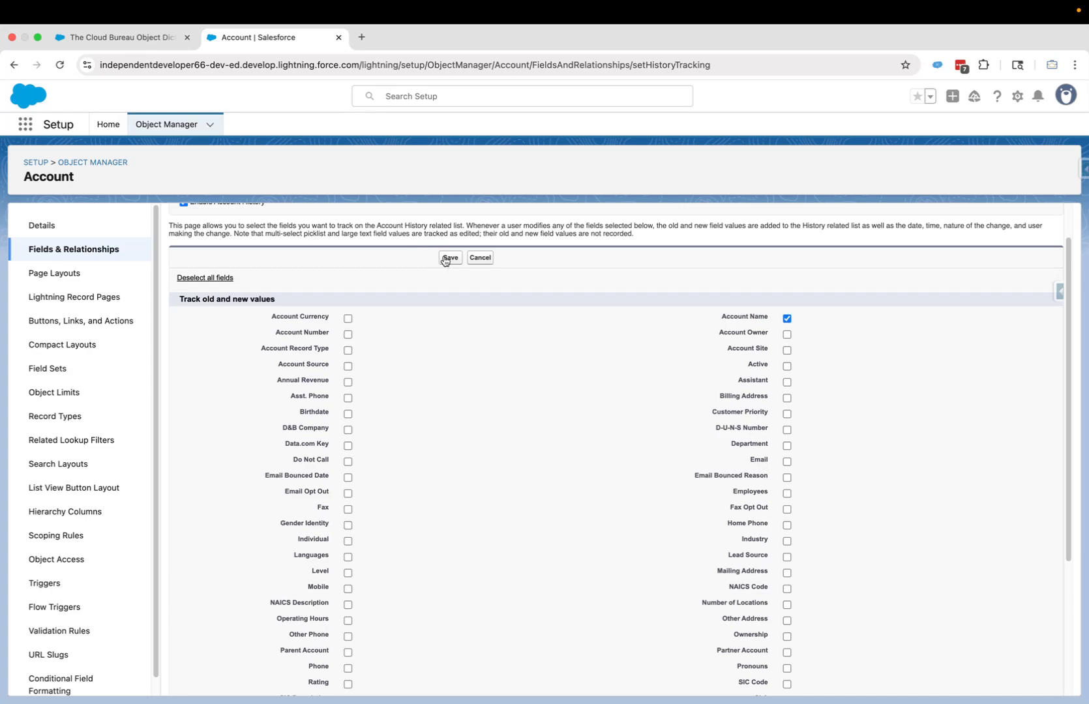
{"action": "left_click", "coordinate": [450, 258]}
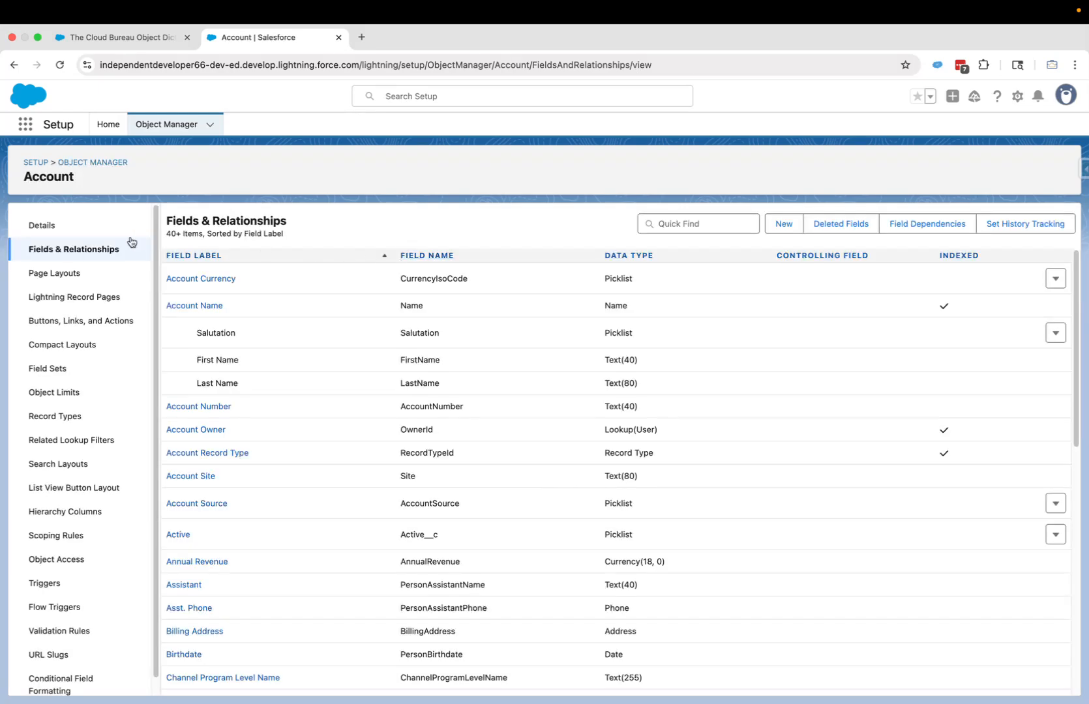
Check the Account object's details and refresh The Cloud Bureau Object Dictionary report.
{"action": "left_click", "coordinate": [43, 225]}
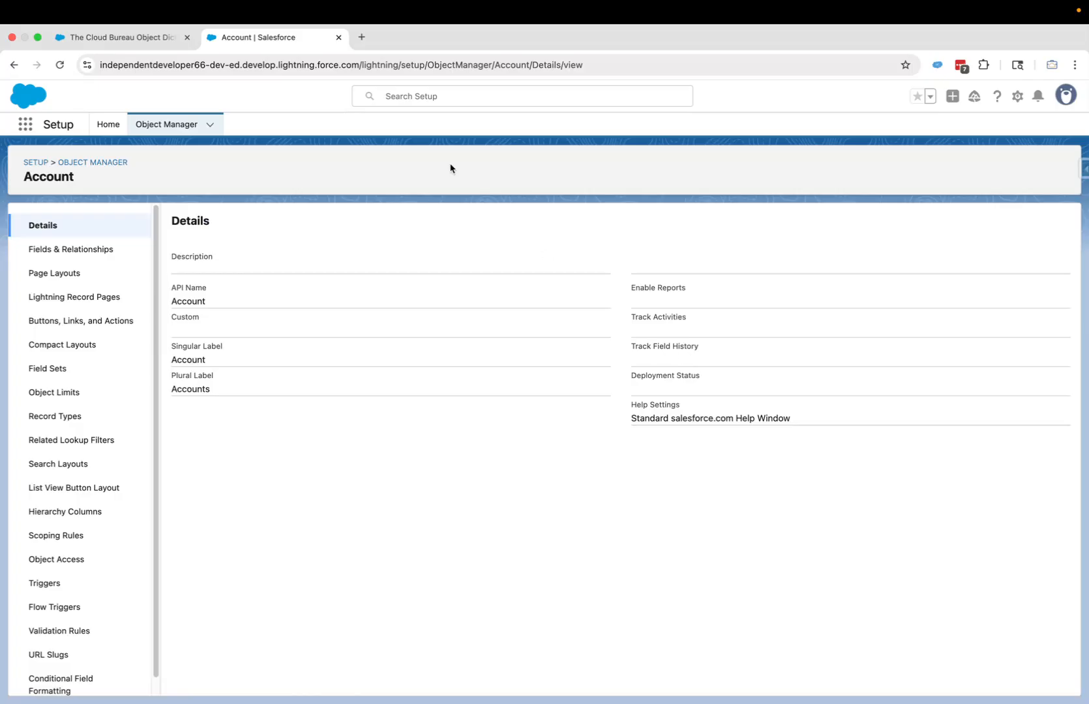
{"action": "left_click", "coordinate": [124, 38]}
{"action": "left_click", "coordinate": [997, 167]}
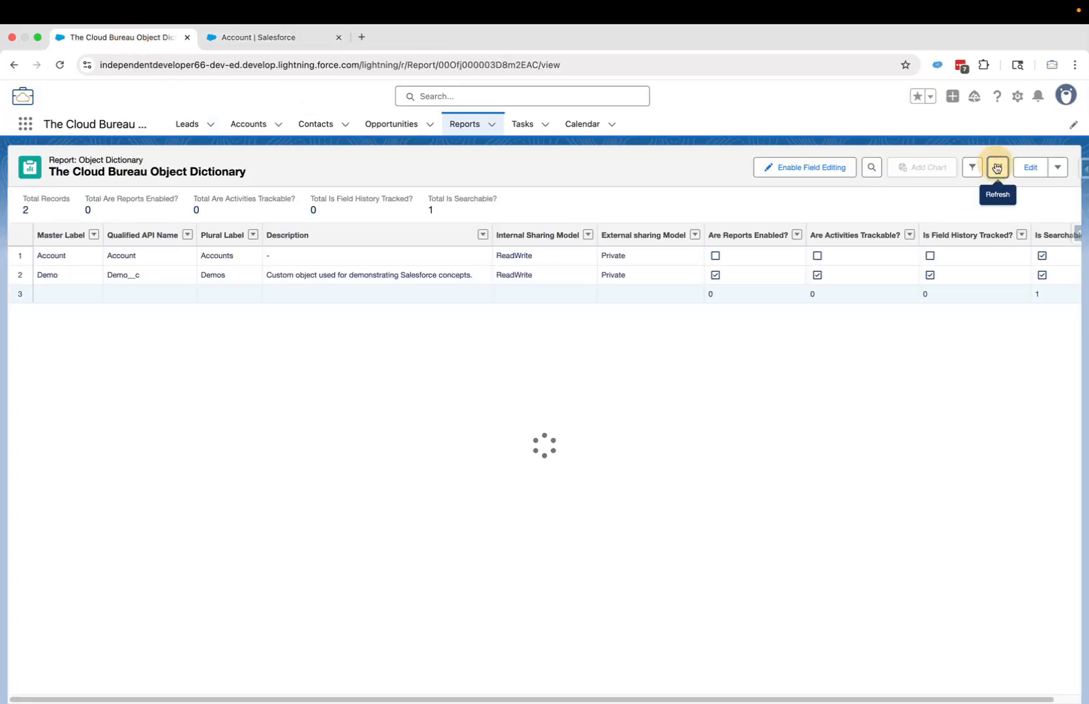